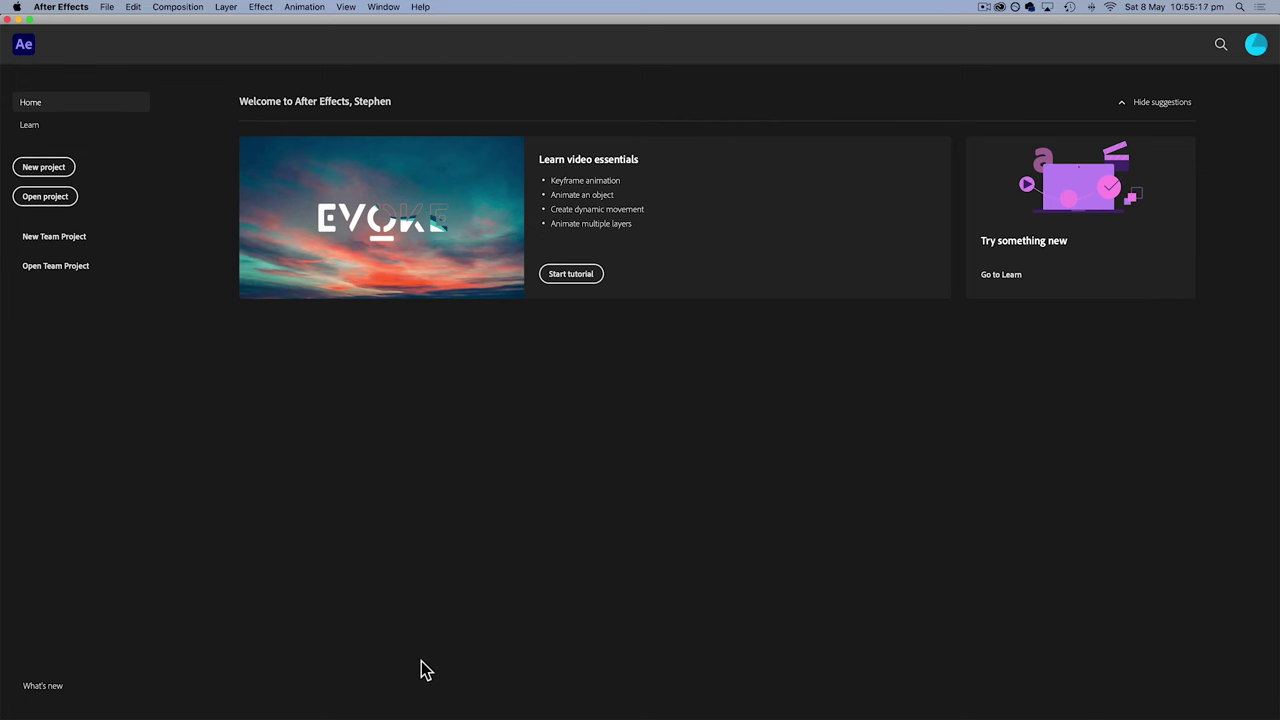
Start a blank After Effects project from the Home screen's New project button
mouse_move(420, 716)
Save the new project as After Effects Course.aep in the PROJECT folder
left_click(47, 167)
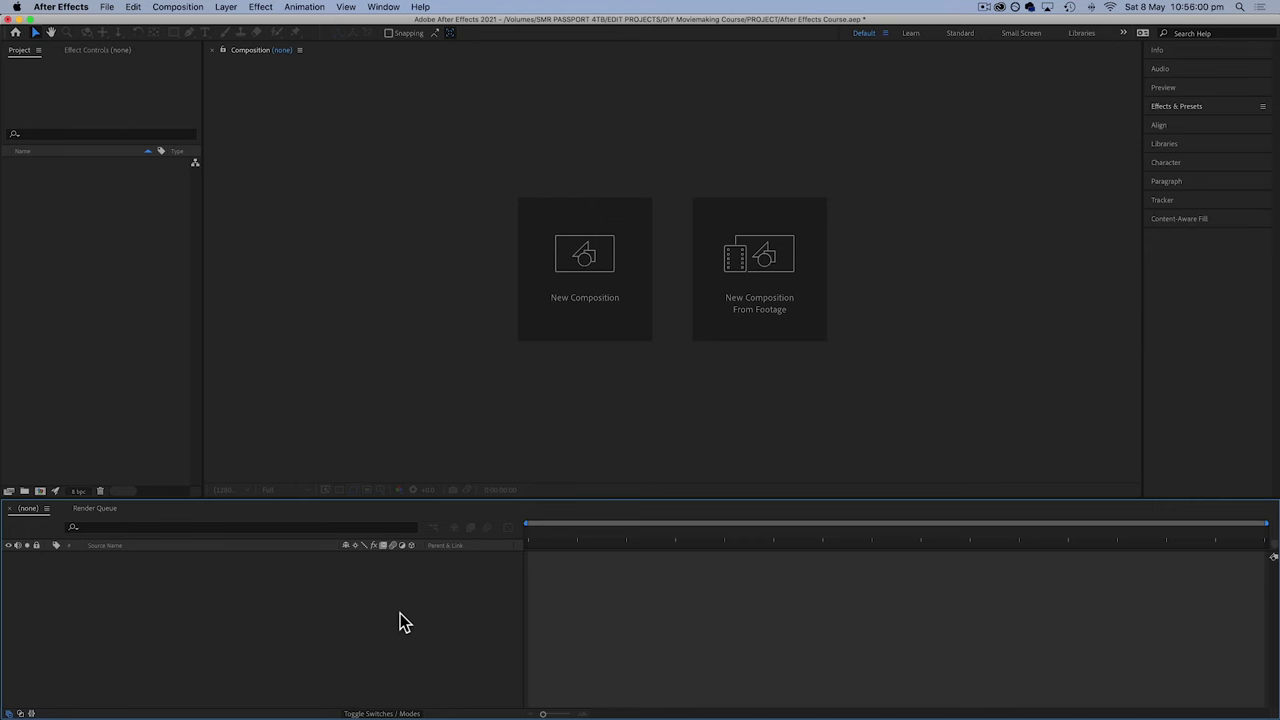
left_click(108, 7)
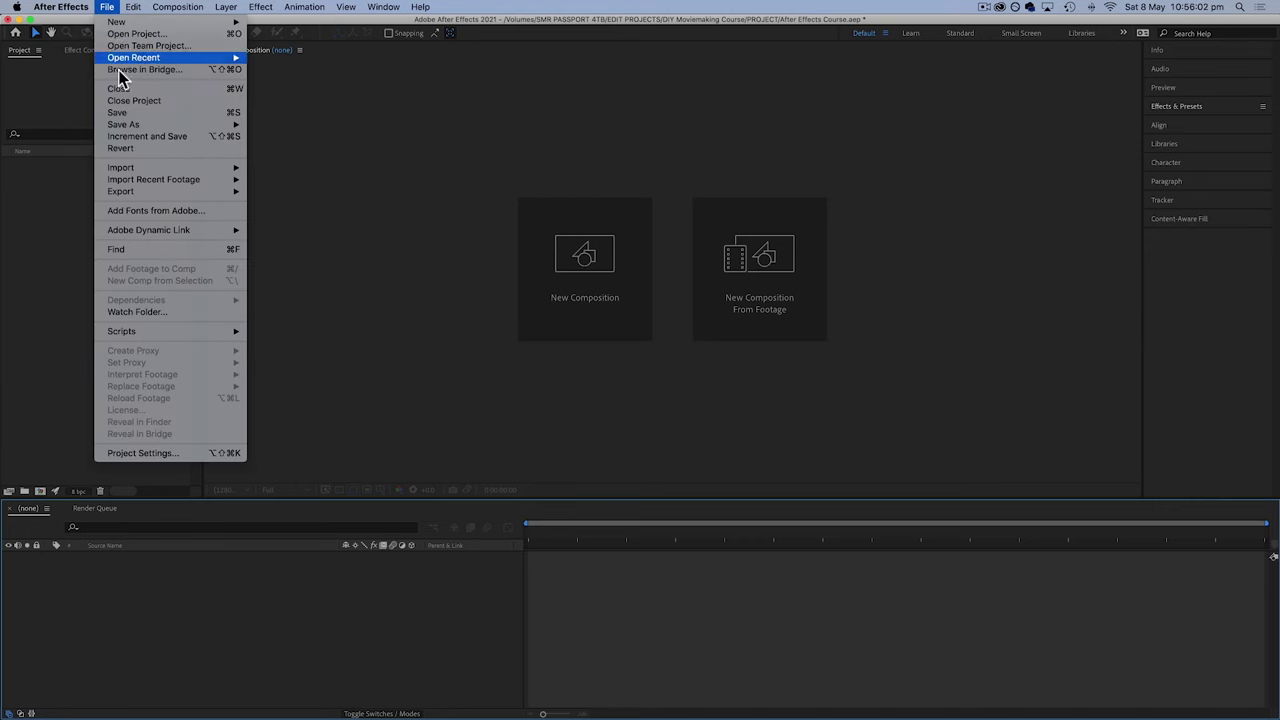
mouse_move(125, 130)
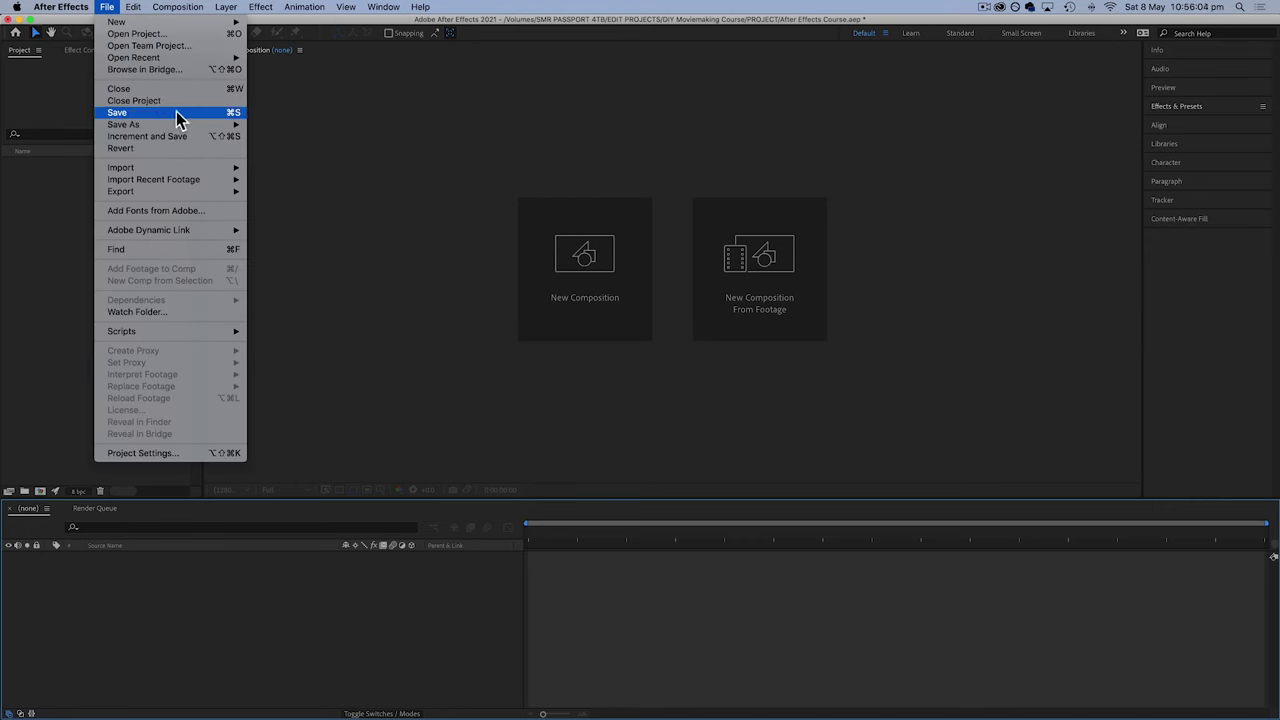
Save the project and switch focus between the composition viewer and timeline panels
left_click(176, 111)
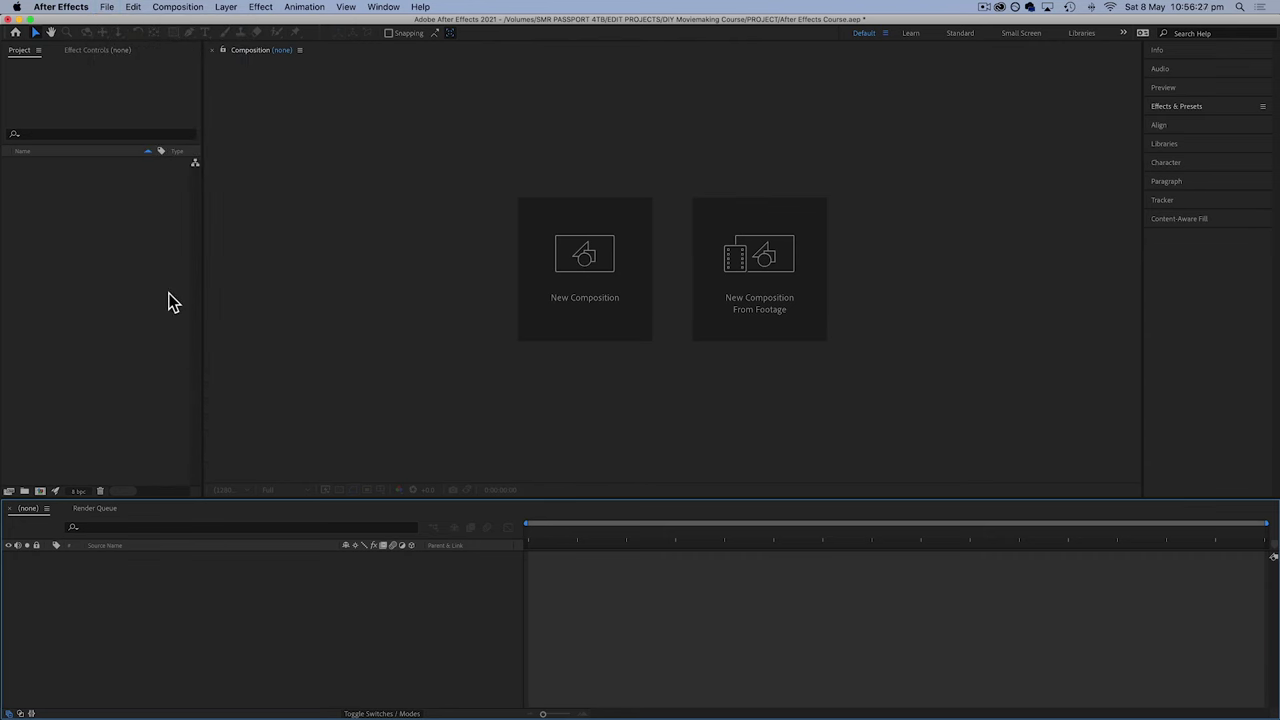
left_click(450, 233)
left_click(912, 587)
left_click(1046, 357)
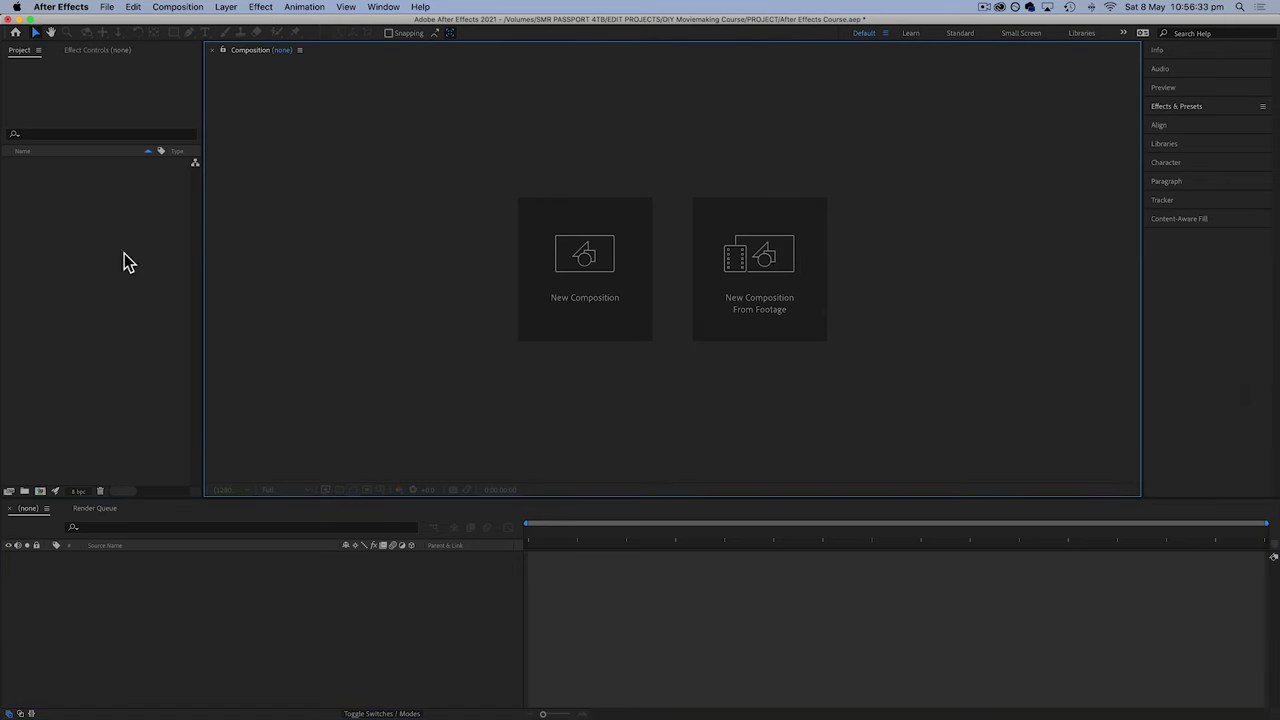
Drag the panel dividers to widen the composition viewer against the side panels
mouse_move(200, 257)
left_mouse_down()
mouse_move(277, 257)
mouse_move(191, 252)
left_mouse_up()
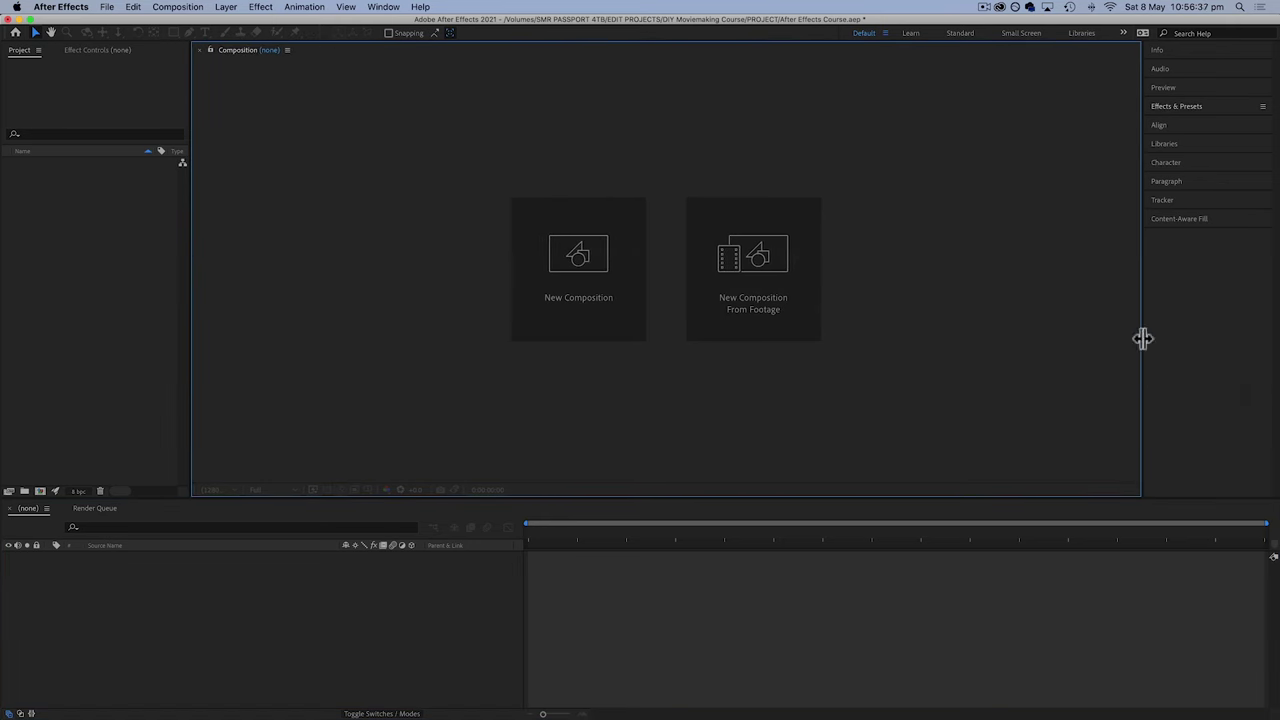
mouse_move(1142, 338)
left_mouse_down()
mouse_move(1063, 334)
mouse_move(1120, 334)
left_mouse_up()
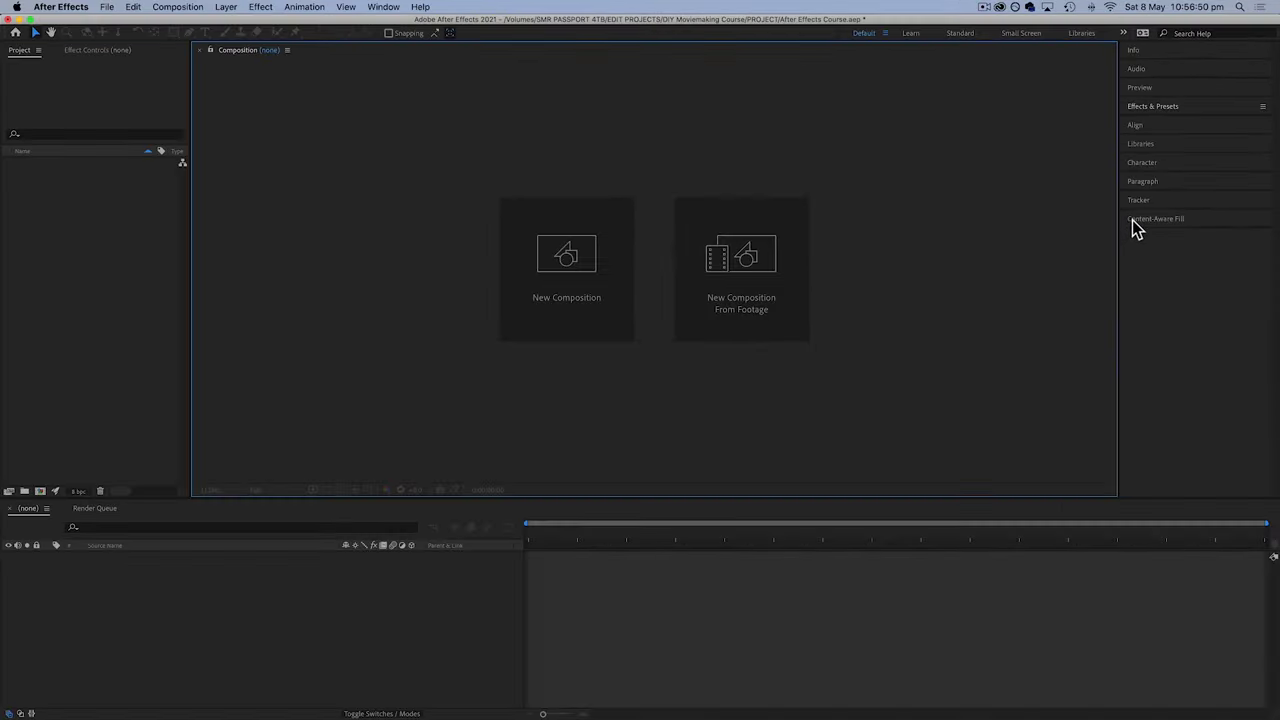
left_click_drag(1119, 220, 1084, 218)
Choose Reset "Default" to Saved Layout from Window > Workspace
left_click(383, 7)
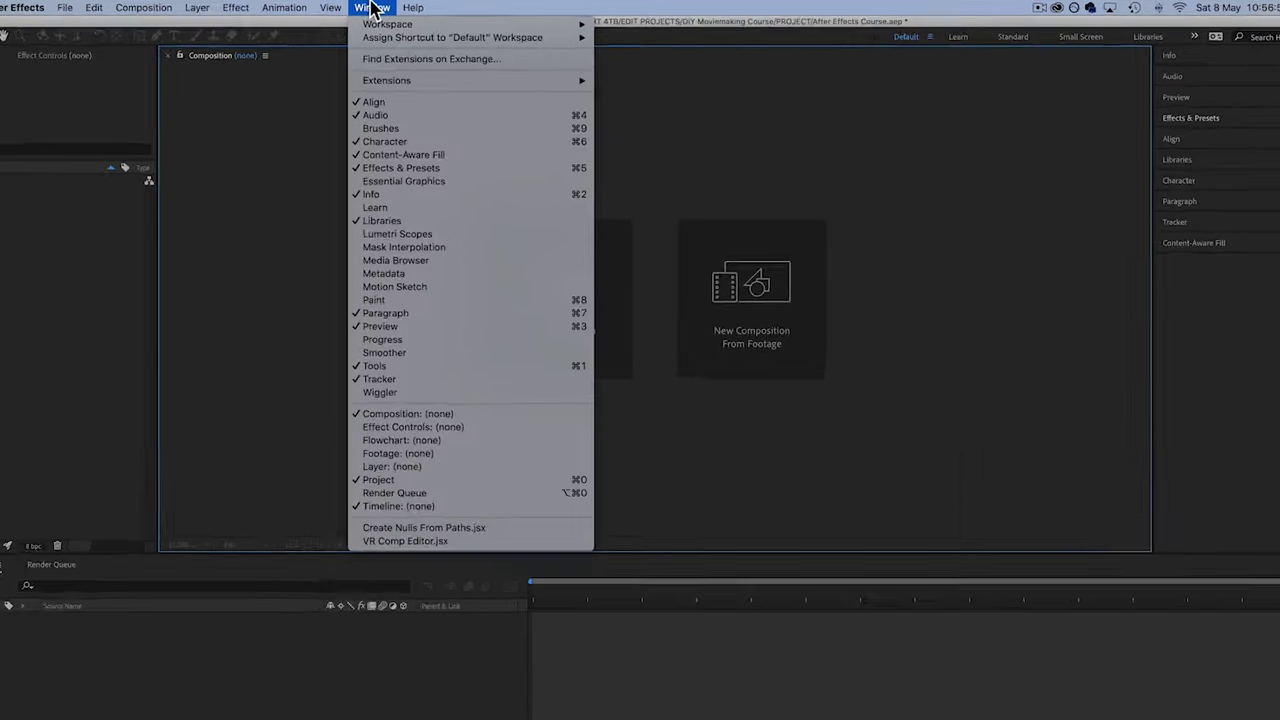
mouse_move(387, 23)
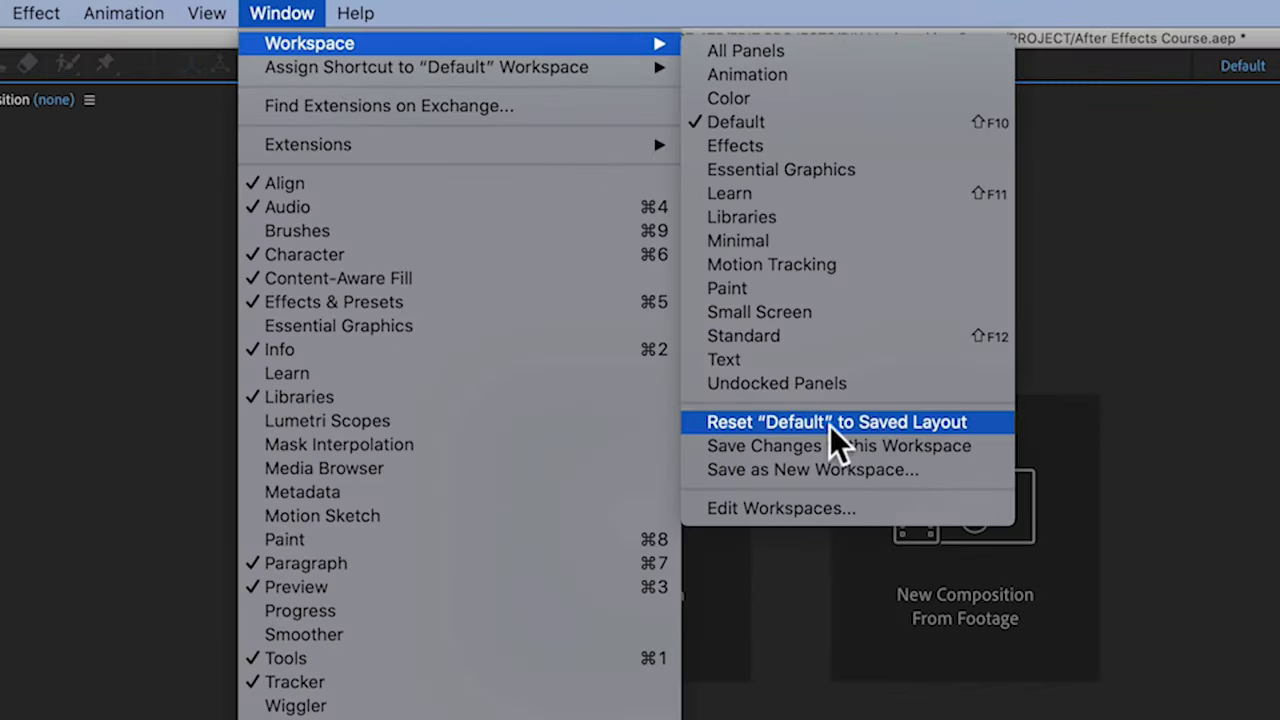
left_click(866, 424)
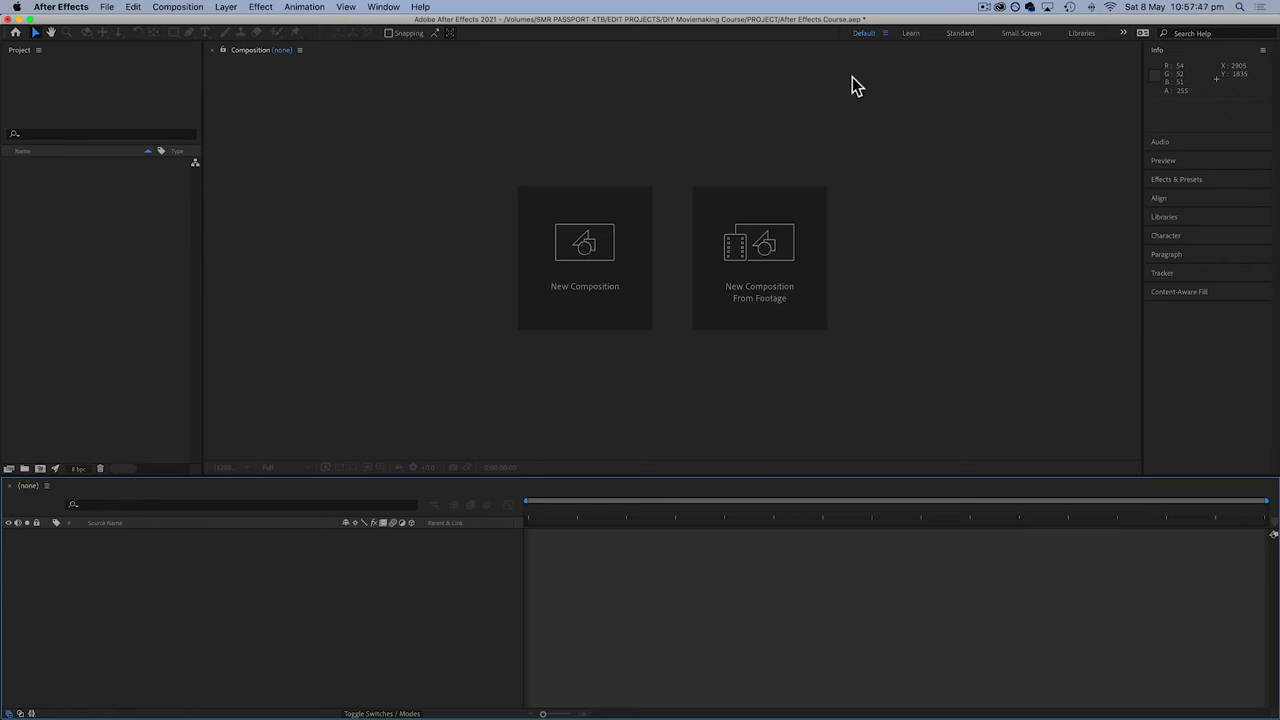
left_click(180, 226)
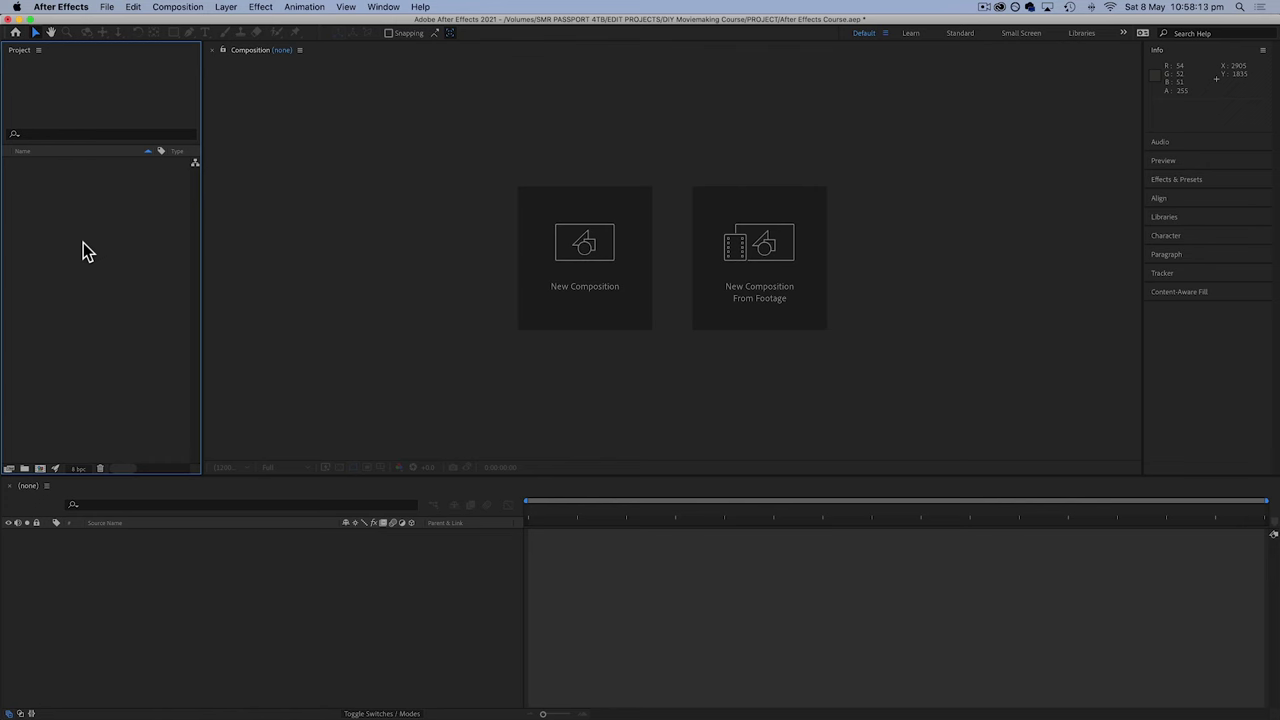
left_click(371, 229)
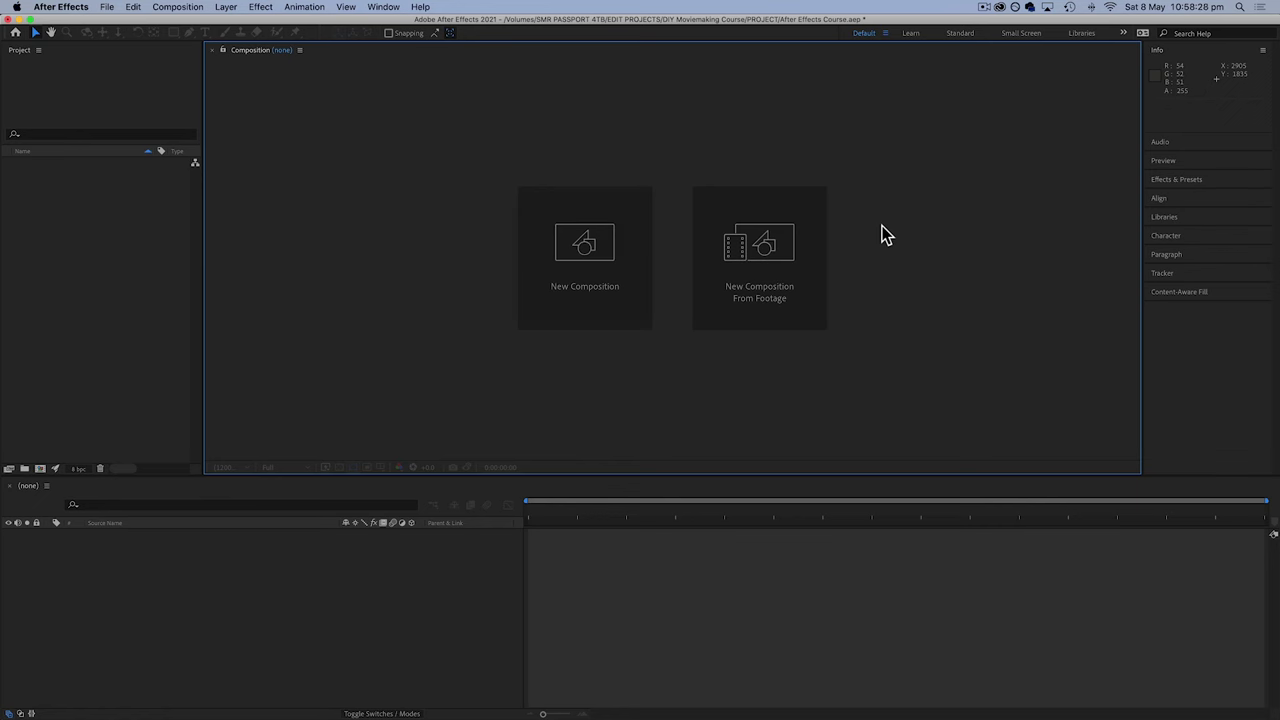
left_click(1160, 110)
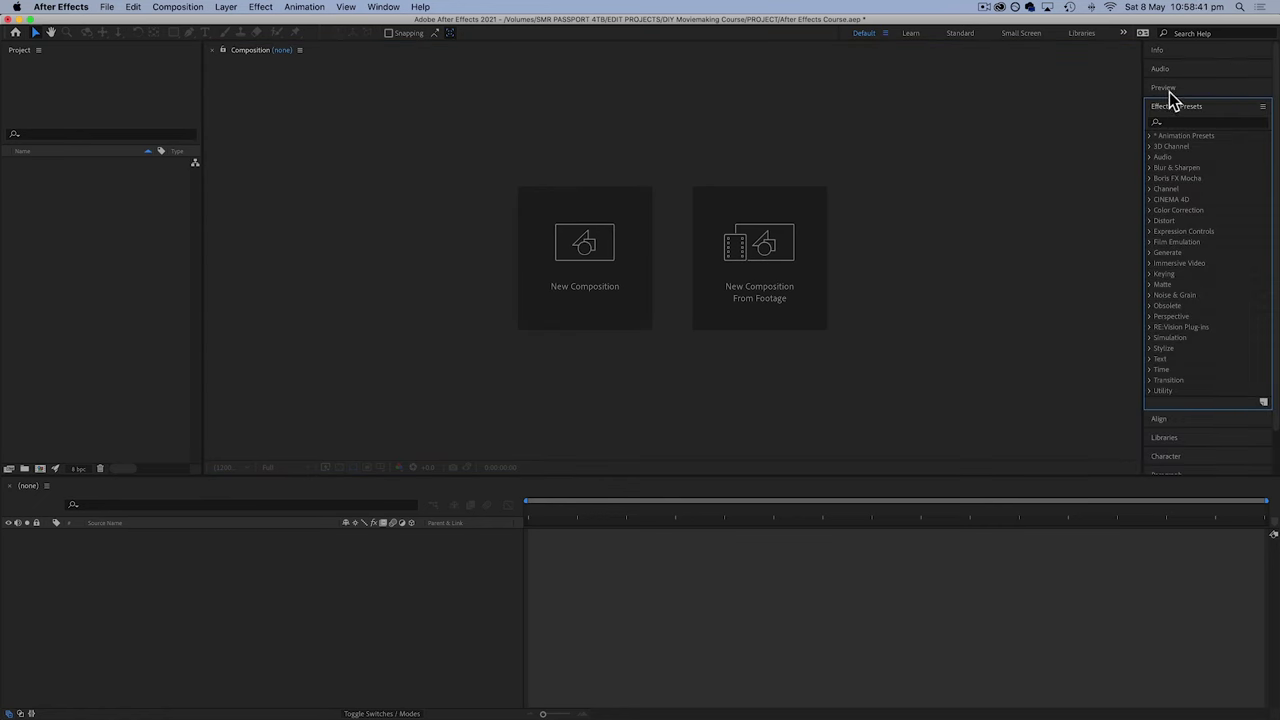
left_click(1171, 107)
left_click(1164, 201)
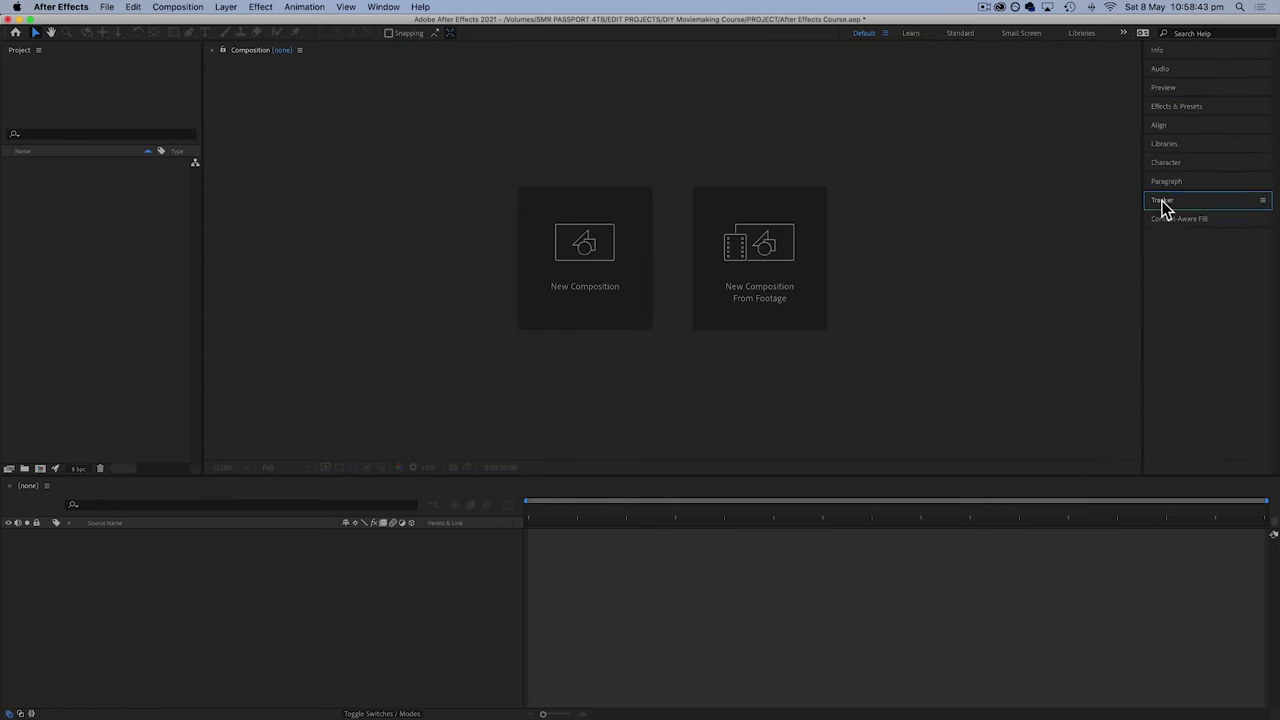
left_click(744, 563)
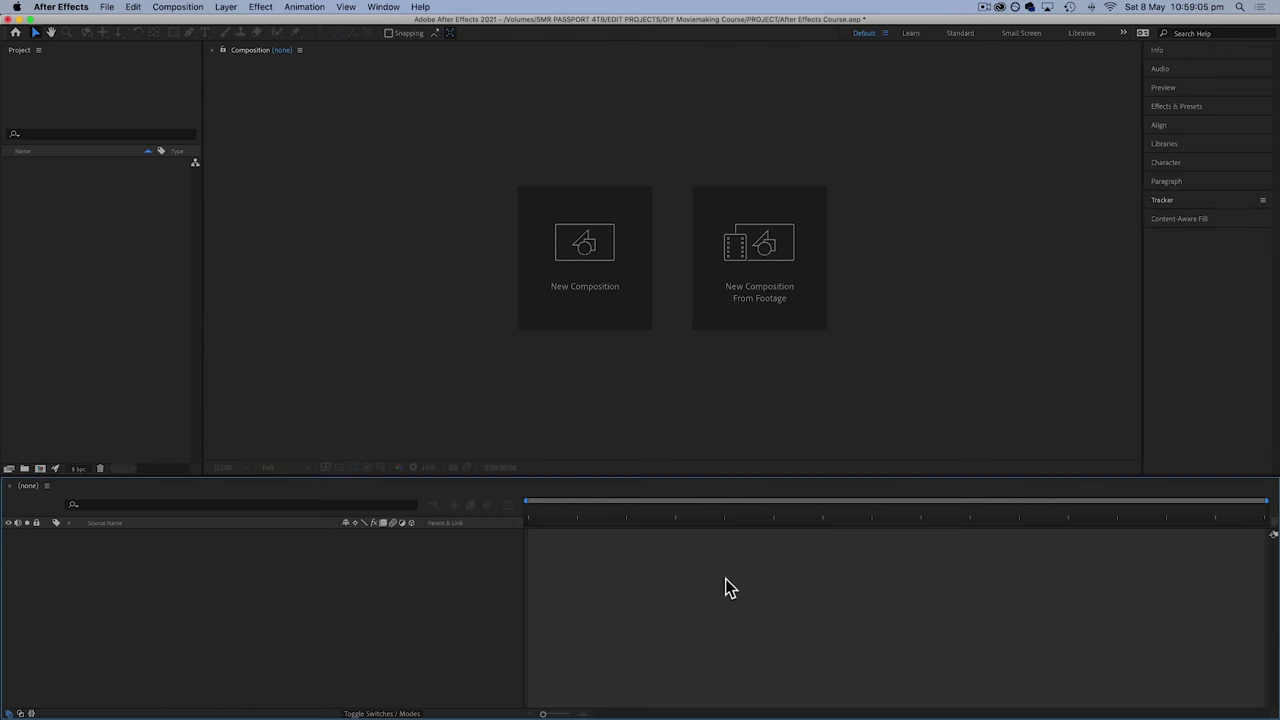
Widen the Project panel and add two new folders named ASSETS and COMPOSITIONS
left_click(104, 312)
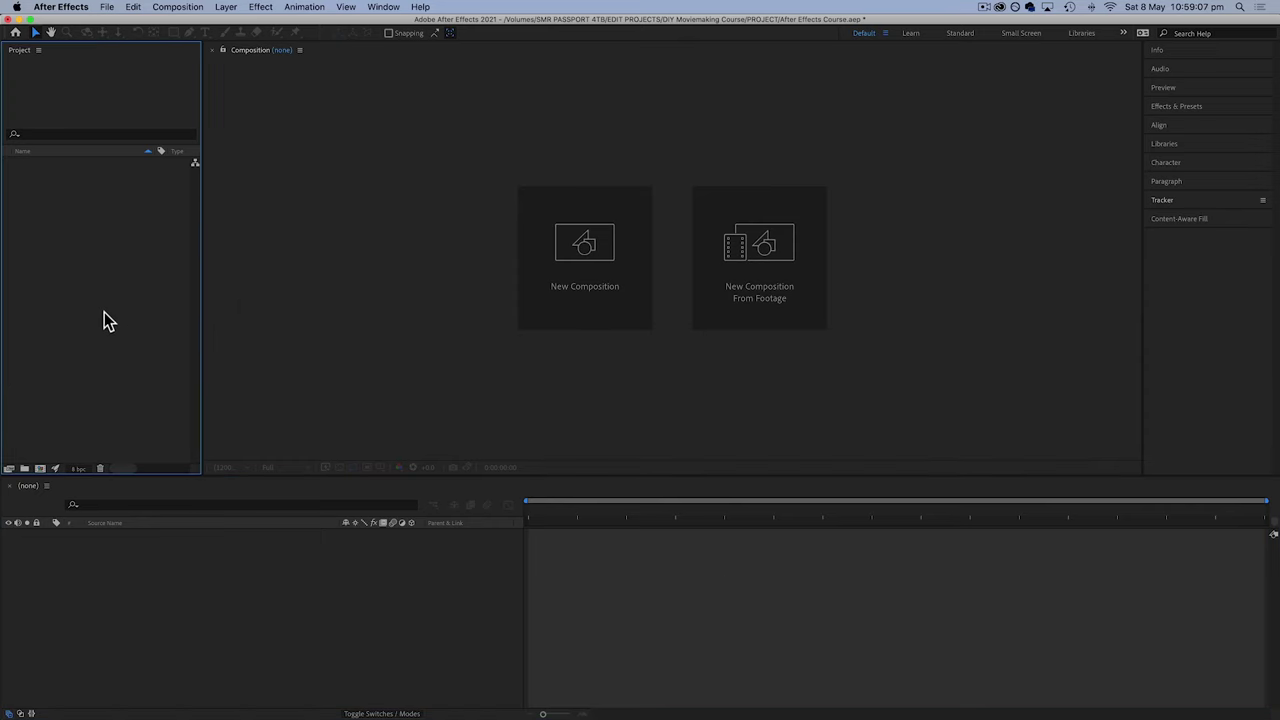
left_click_drag(202, 238, 328, 236)
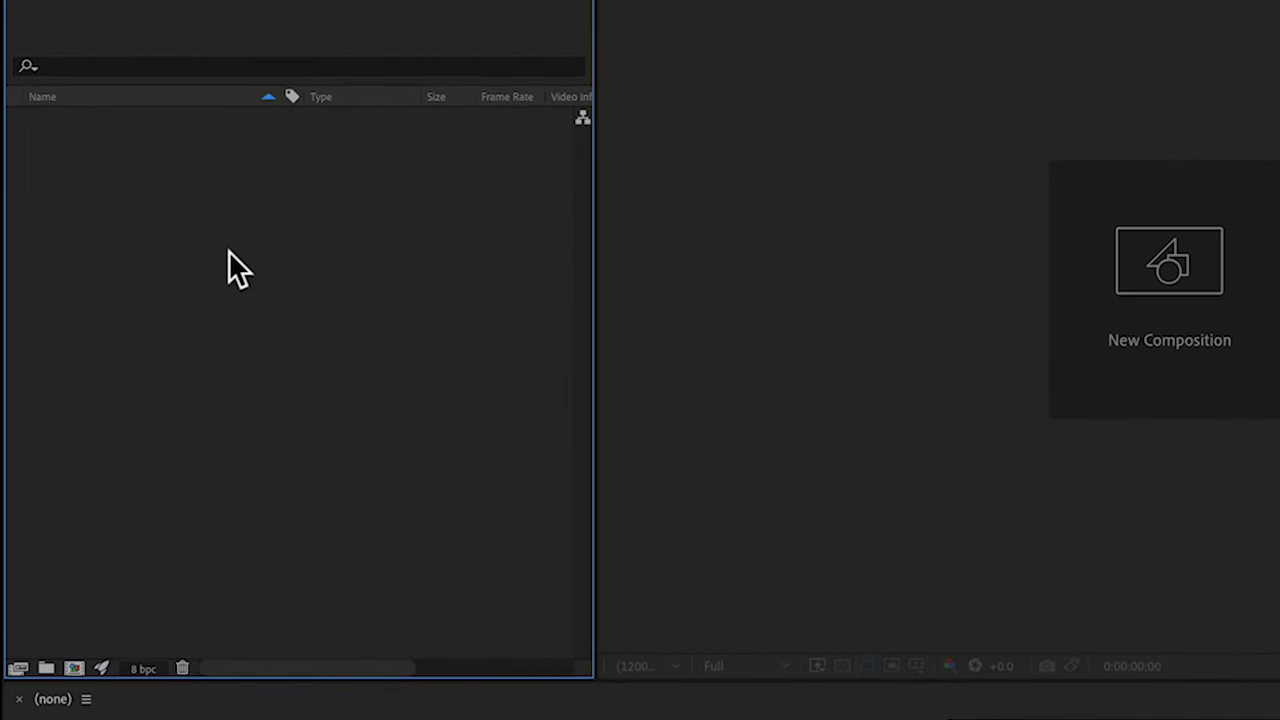
left_click(46, 668)
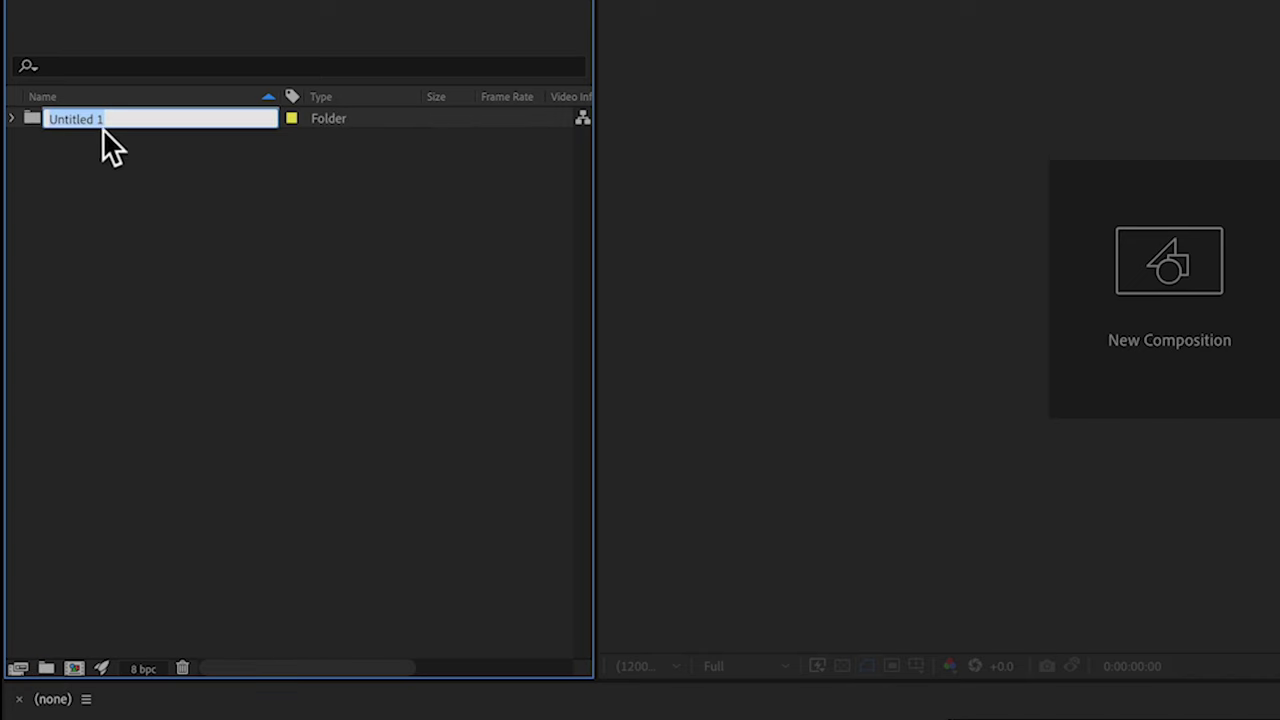
type("ASSETS")
key("Return")
left_click(46, 668)
type("COMP")
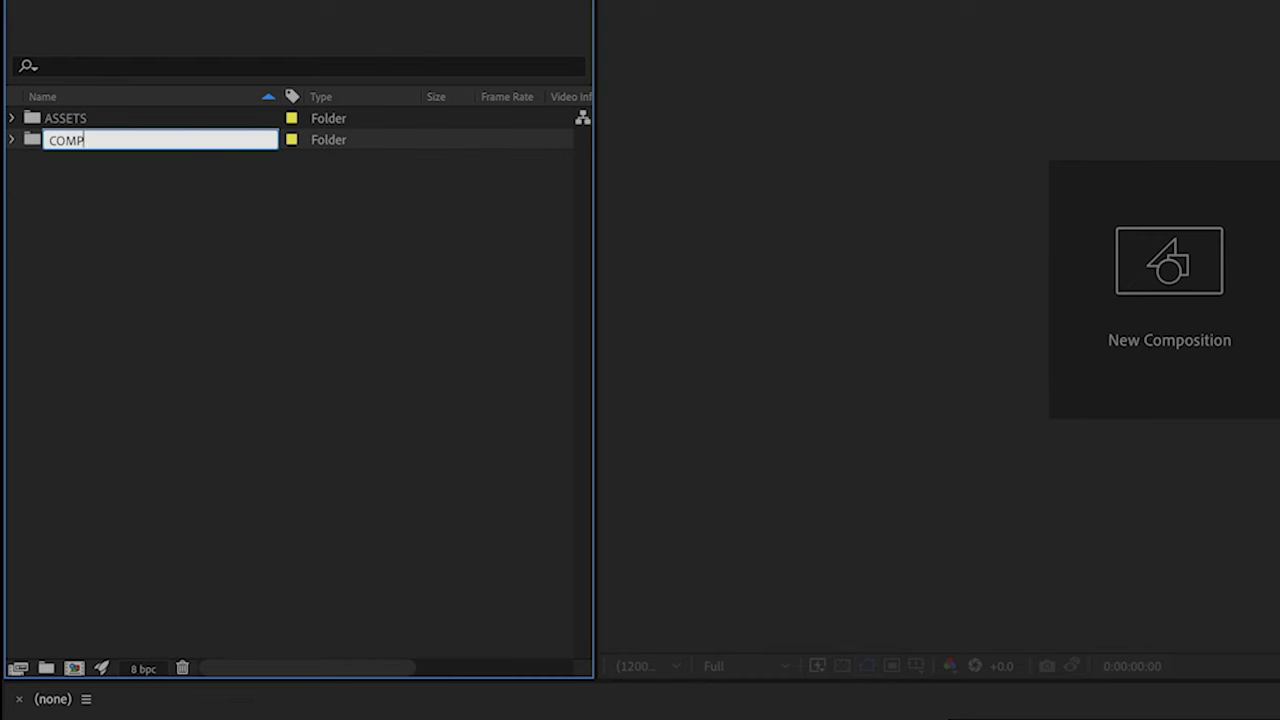
type("OSITIONS")
key("Return")
Check the Project panel context menu and select the ASSETS and COMPOSITIONS folders without changes
right_click(167, 221)
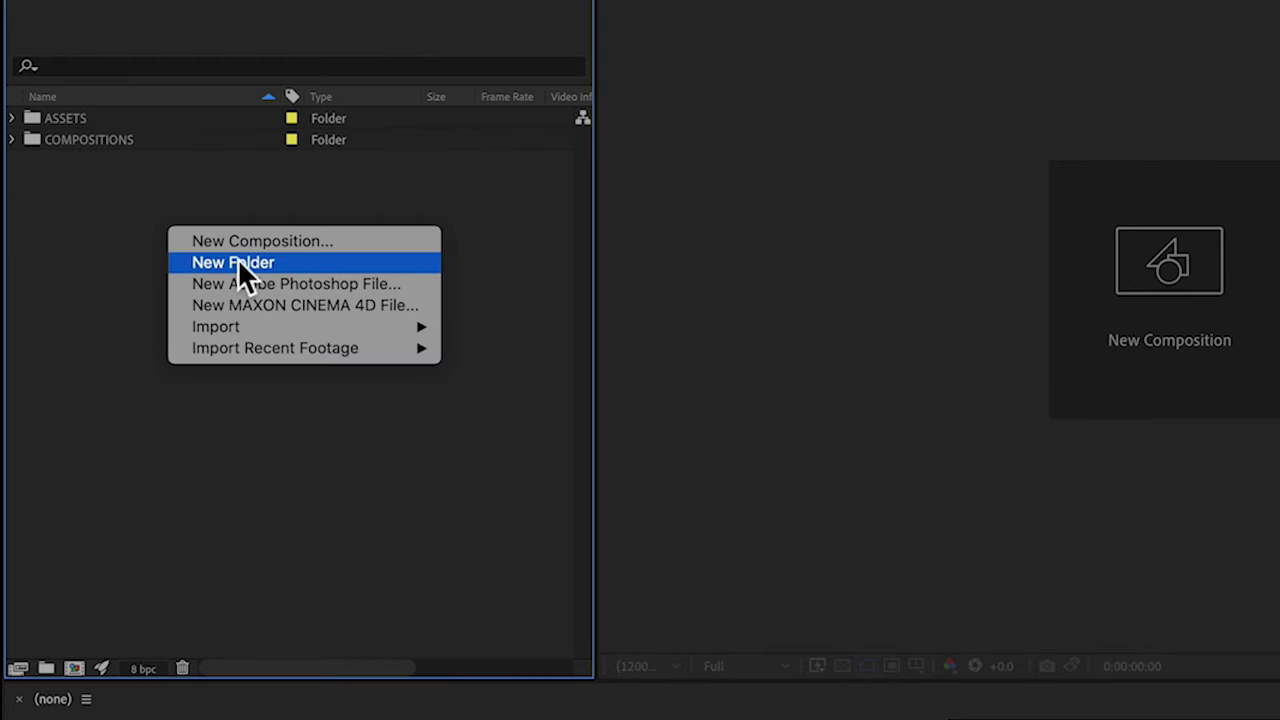
left_click(116, 214)
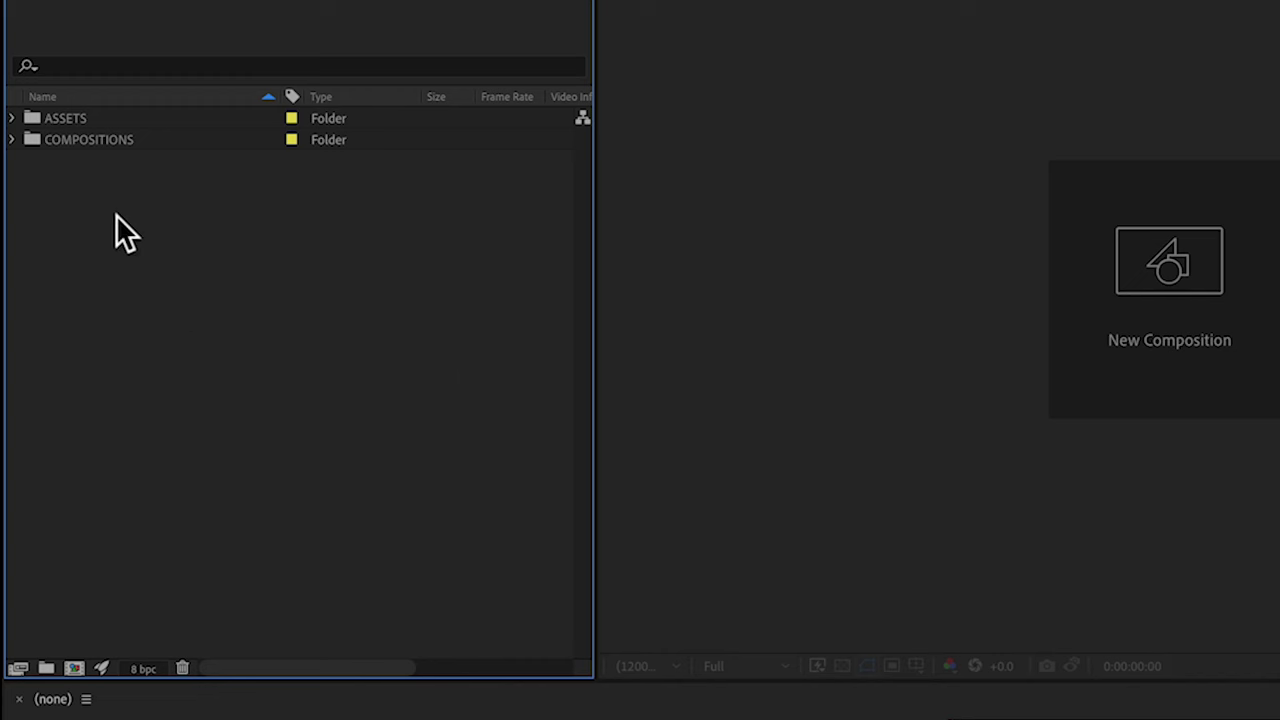
left_click(98, 110)
left_click(90, 170)
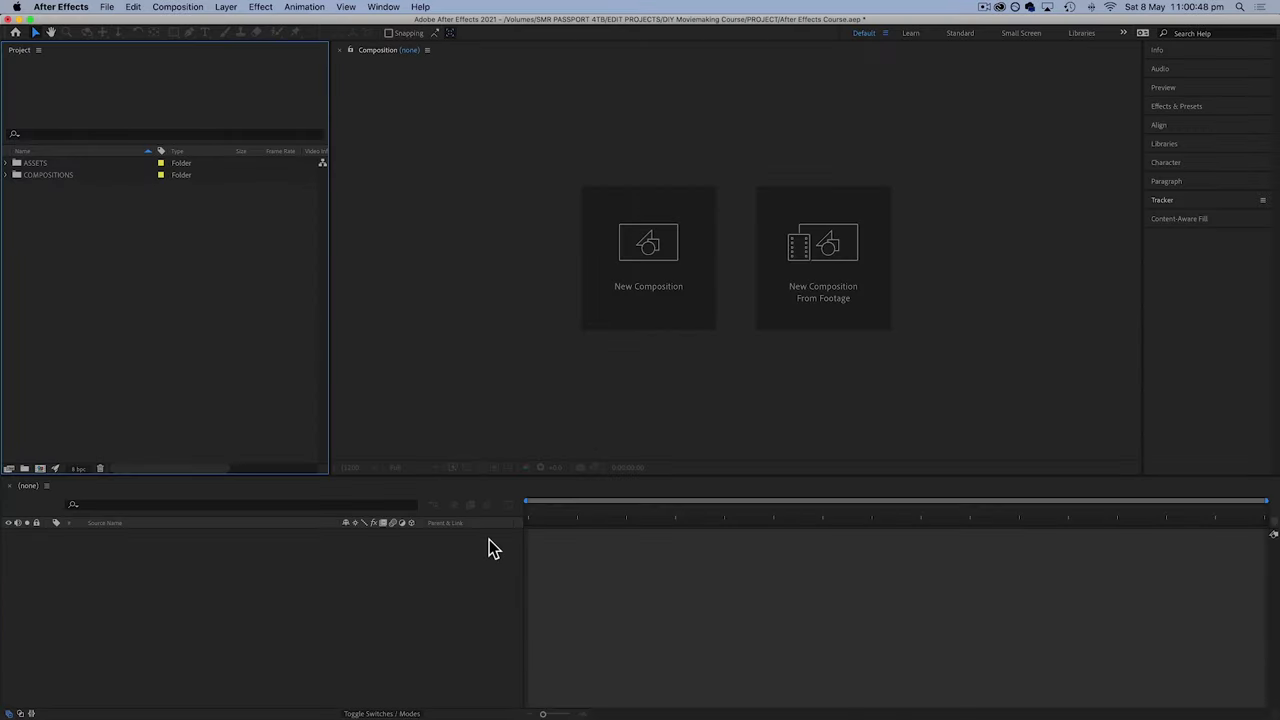
left_click(49, 173)
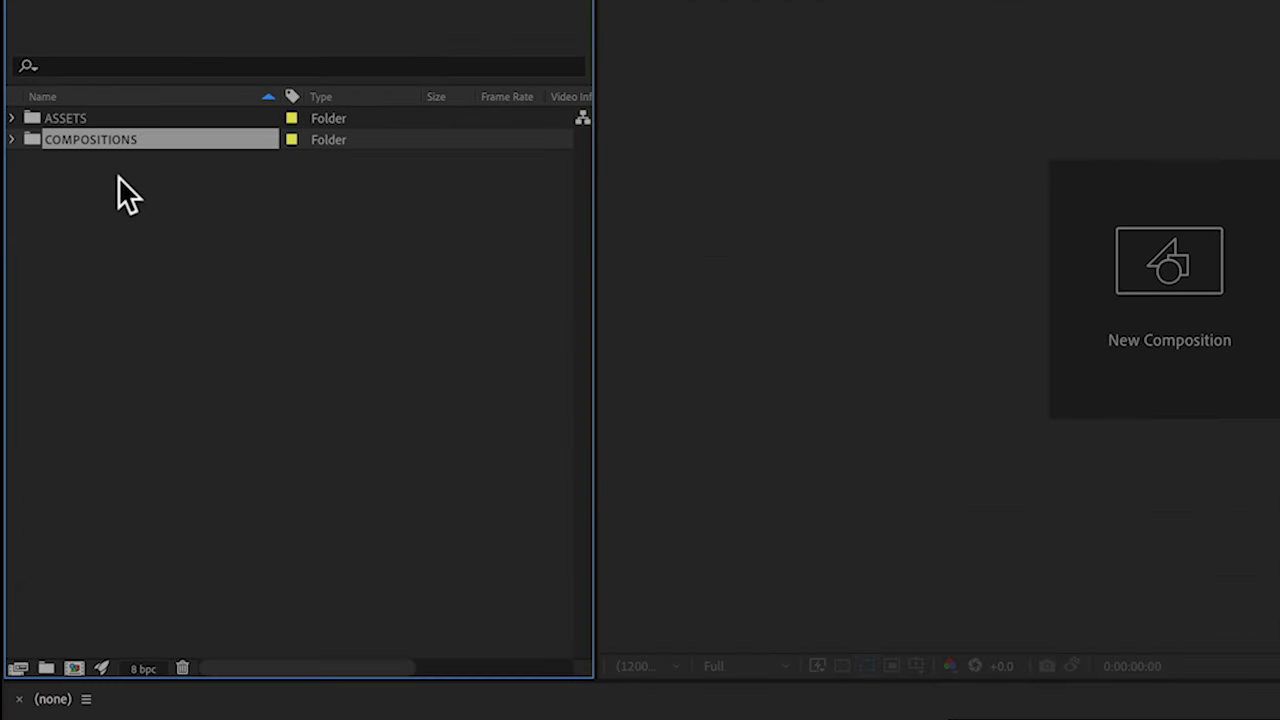
left_click(86, 143)
left_click(125, 185)
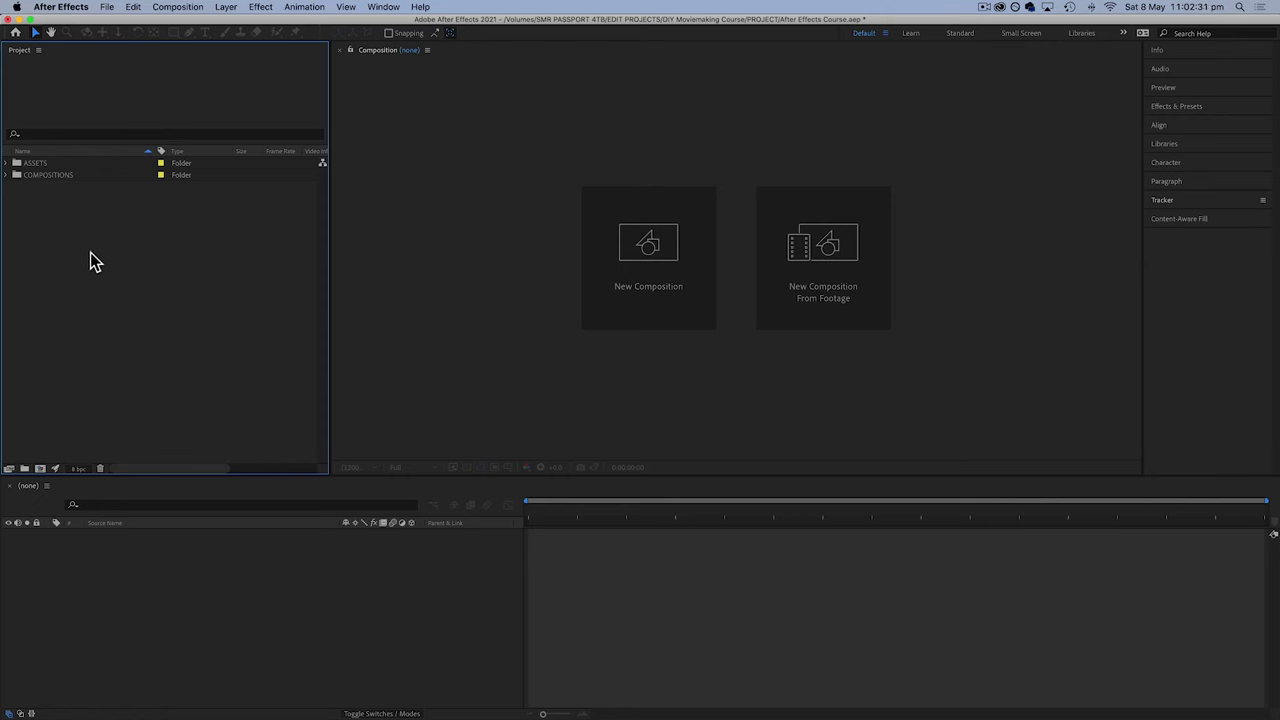
Import Eiffel tower in trees.mp4, Factory and field.JPG and Model railway crossing viaduct.mp4 together
left_click(108, 6)
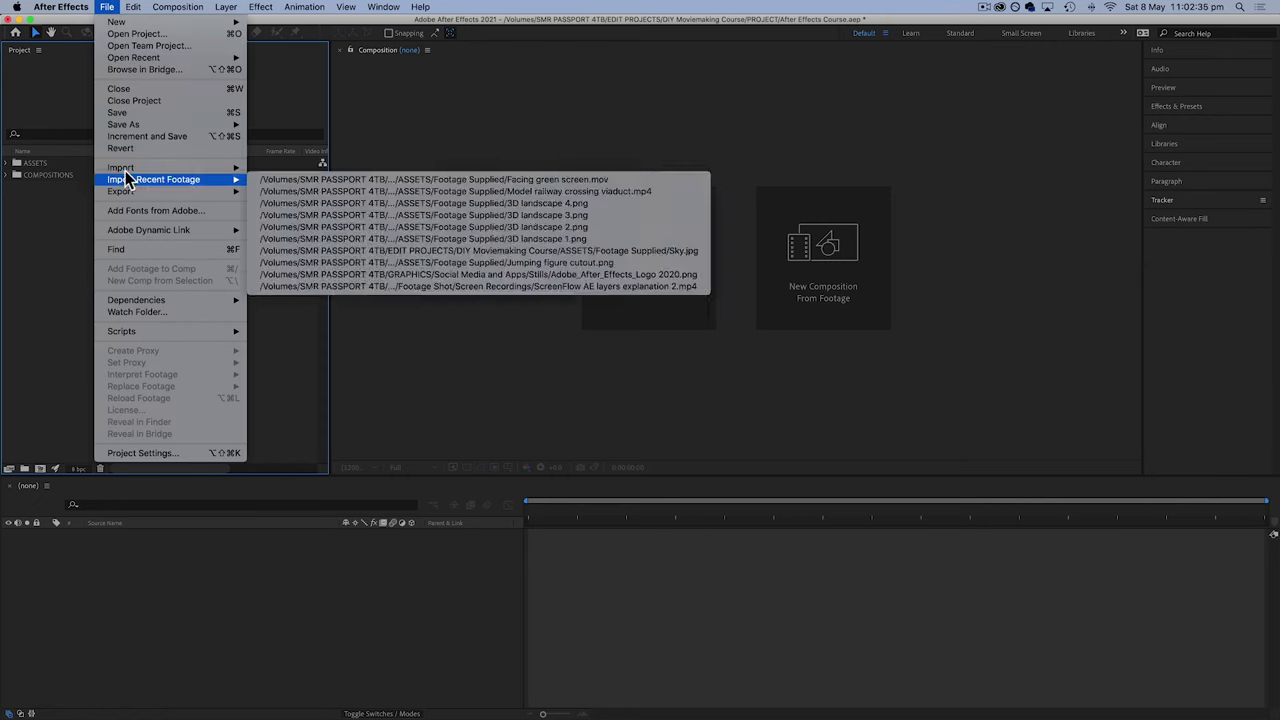
mouse_move(225, 168)
left_click(281, 170)
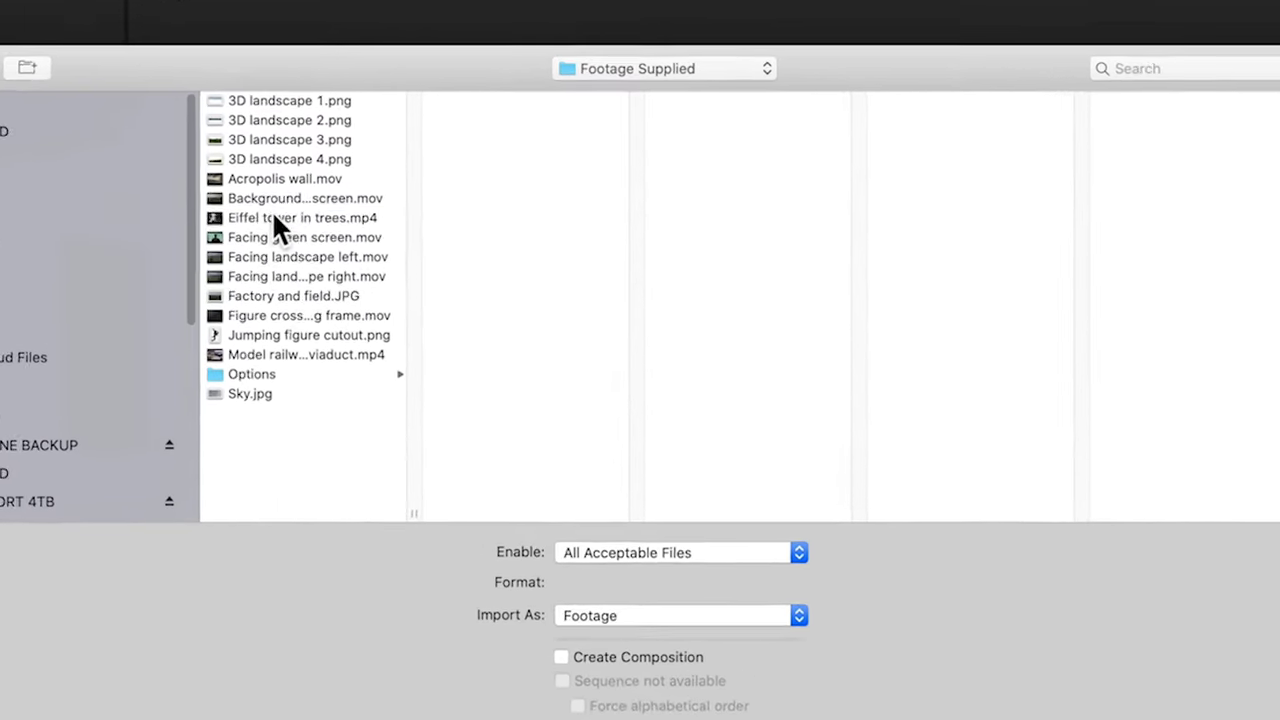
left_click(396, 181)
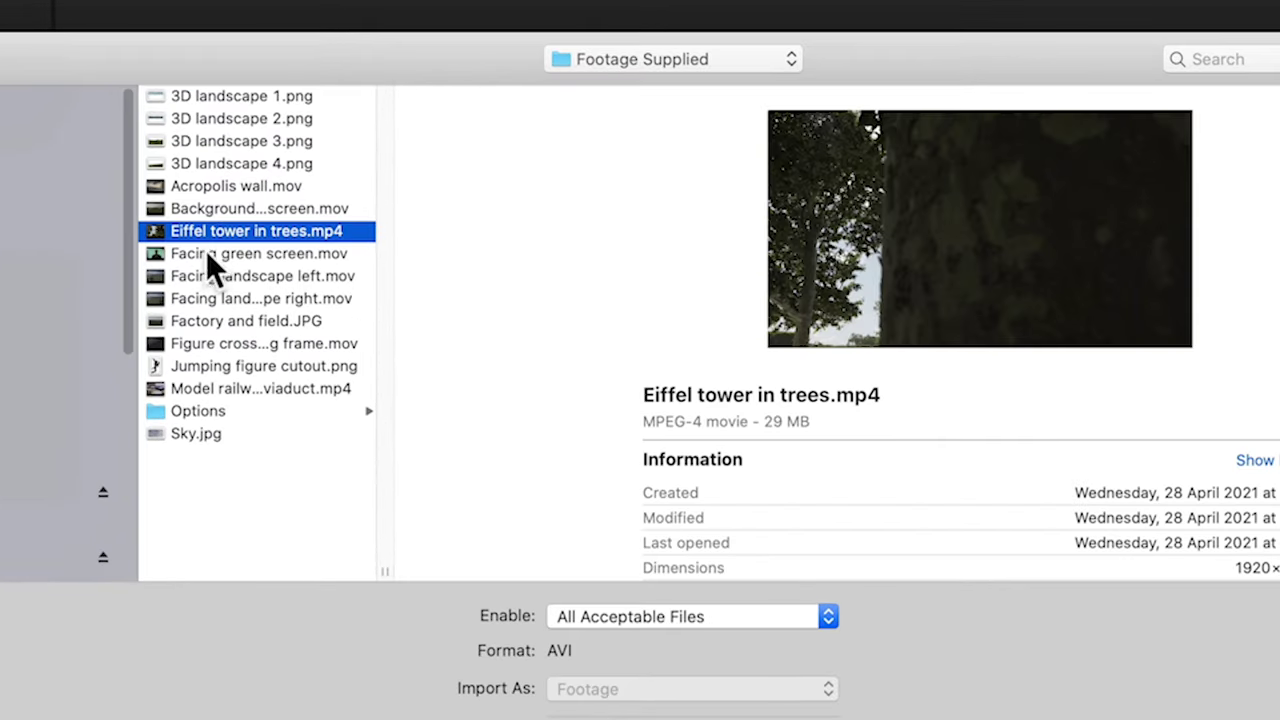
left_click(208, 320, "super")
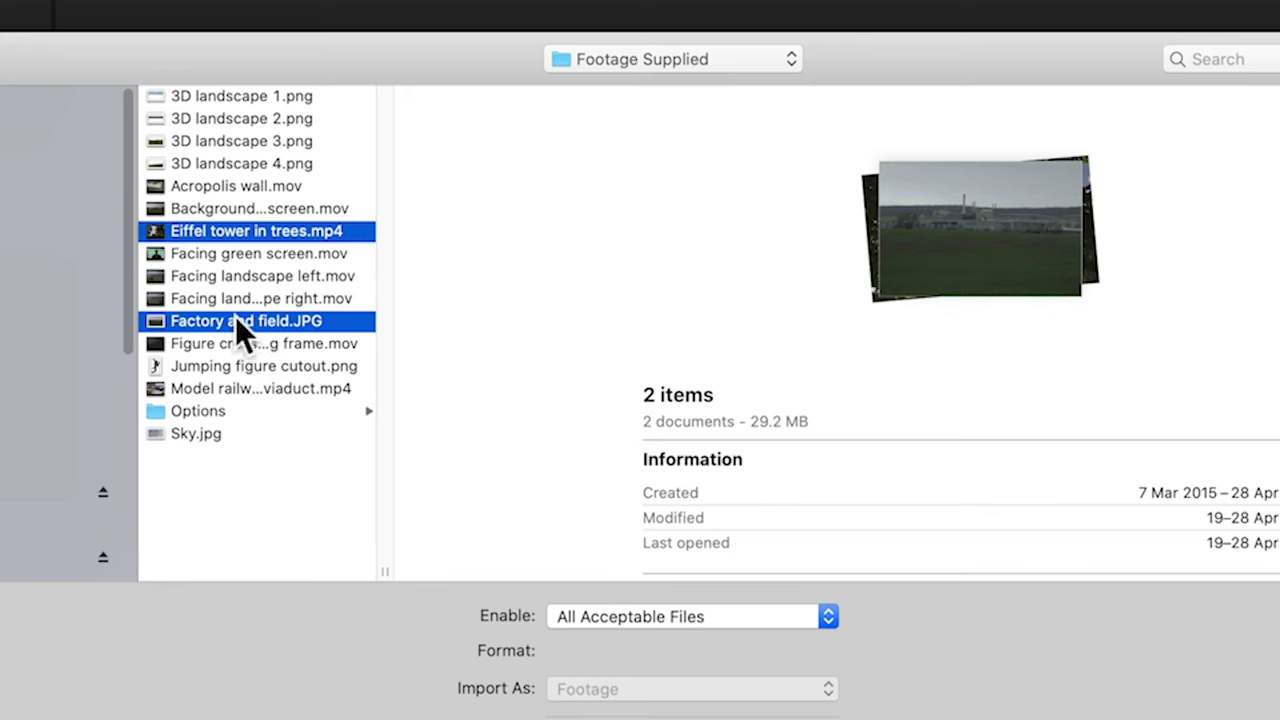
left_click(232, 389, "super")
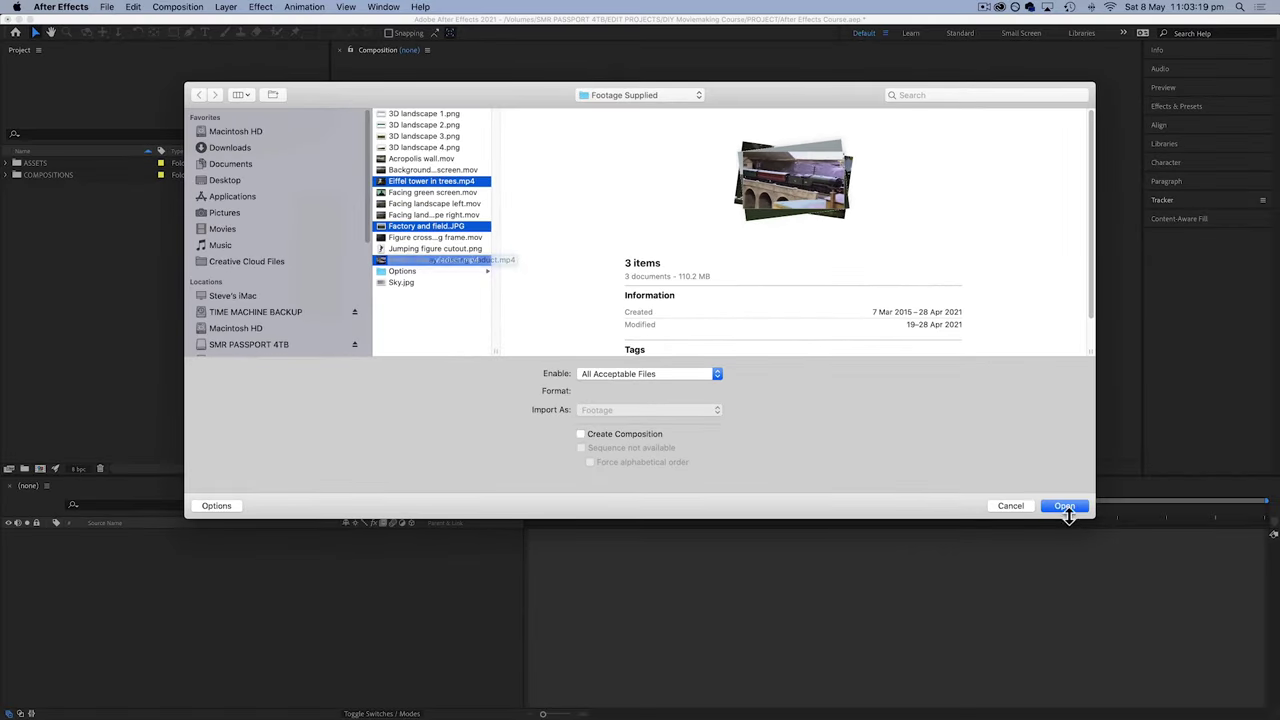
left_click(1272, 692)
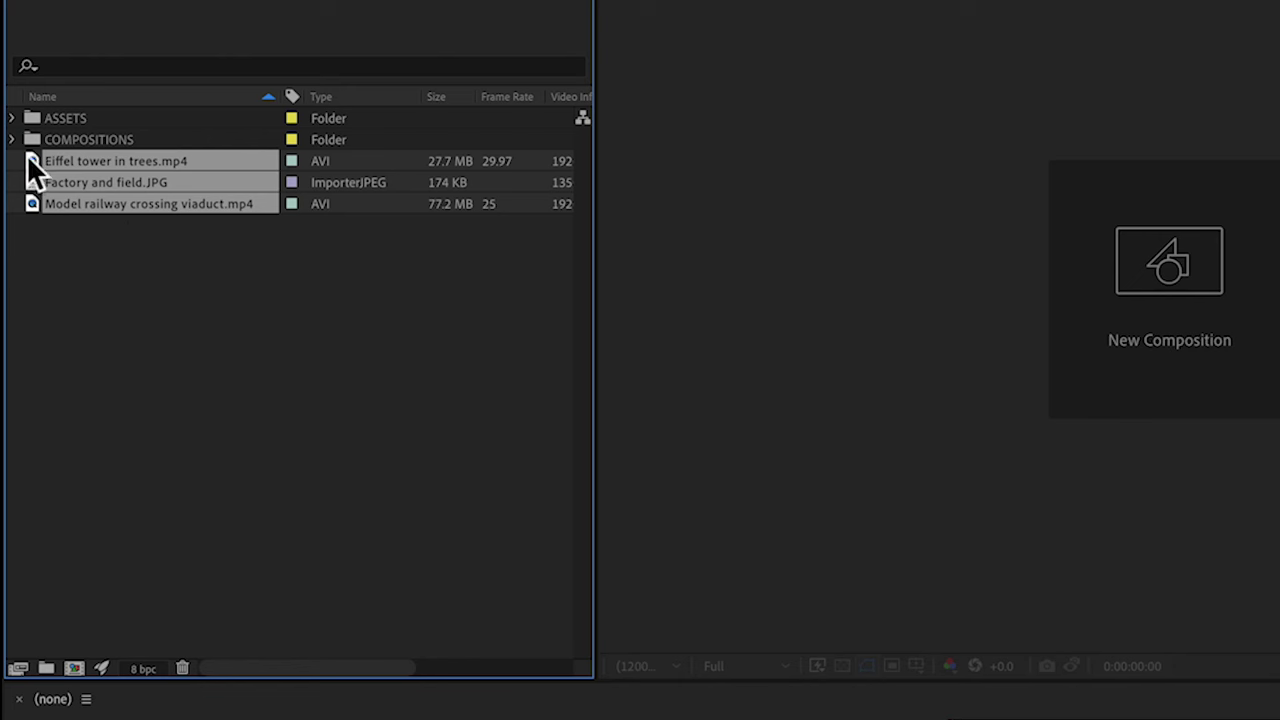
Move the three footage items into ASSETS, expand it, and search the project for 'eiffel'
left_click_drag(67, 154, 55, 118)
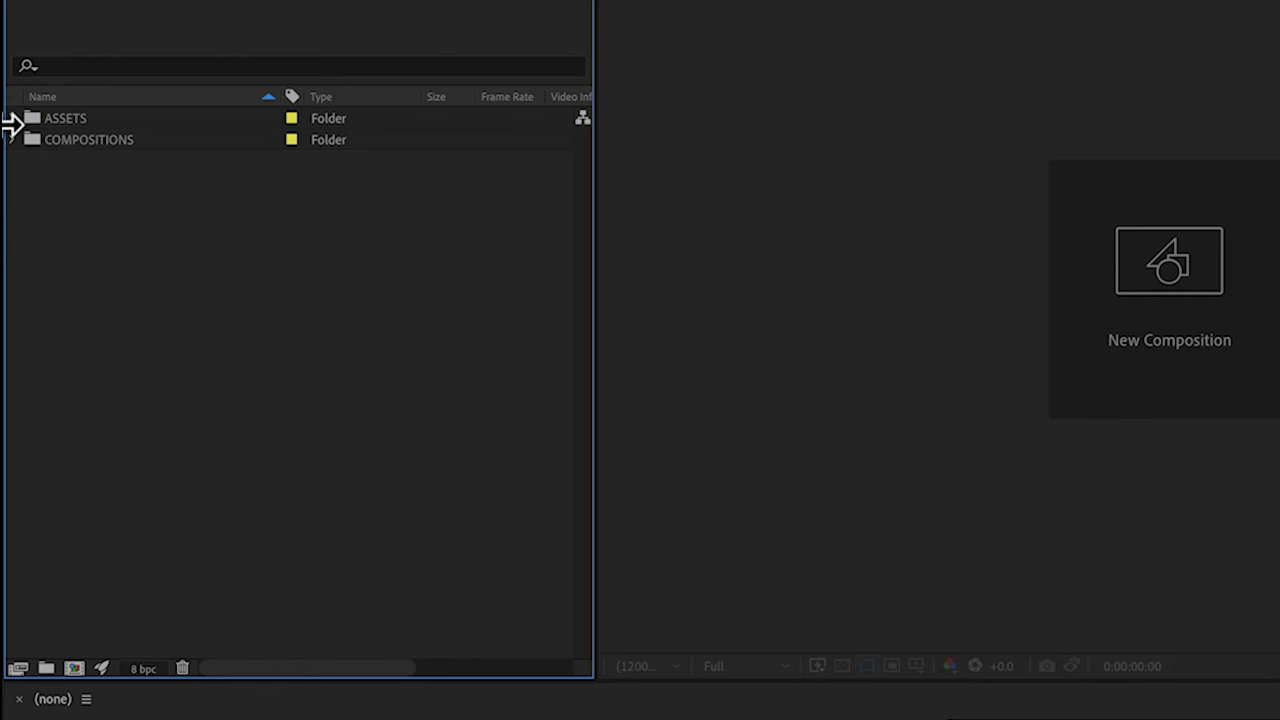
left_click(12, 118)
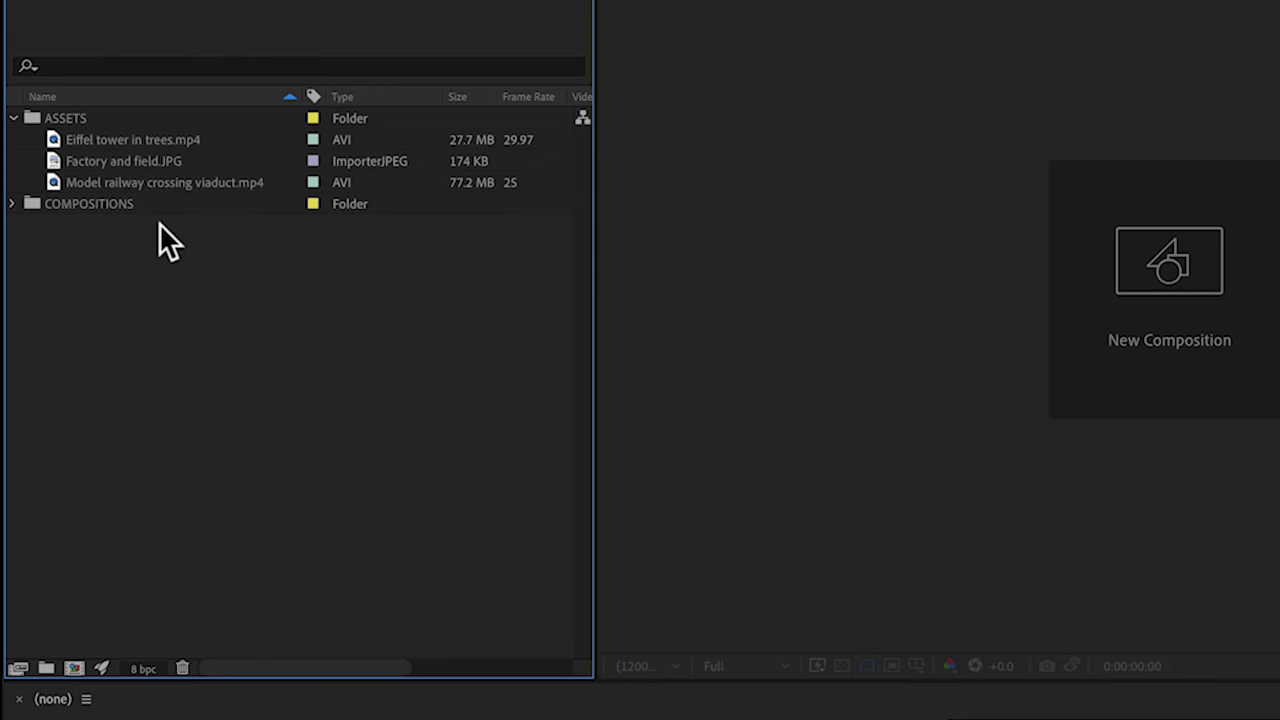
left_click(120, 67)
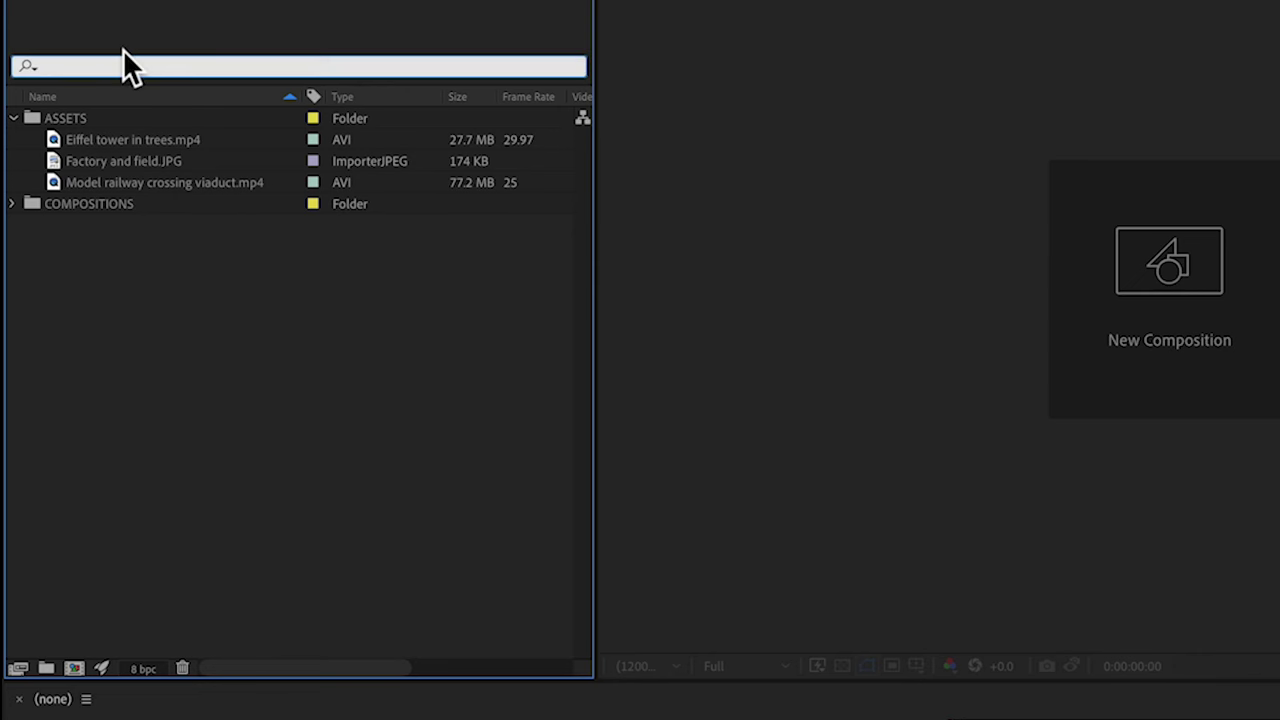
type("eiffe")
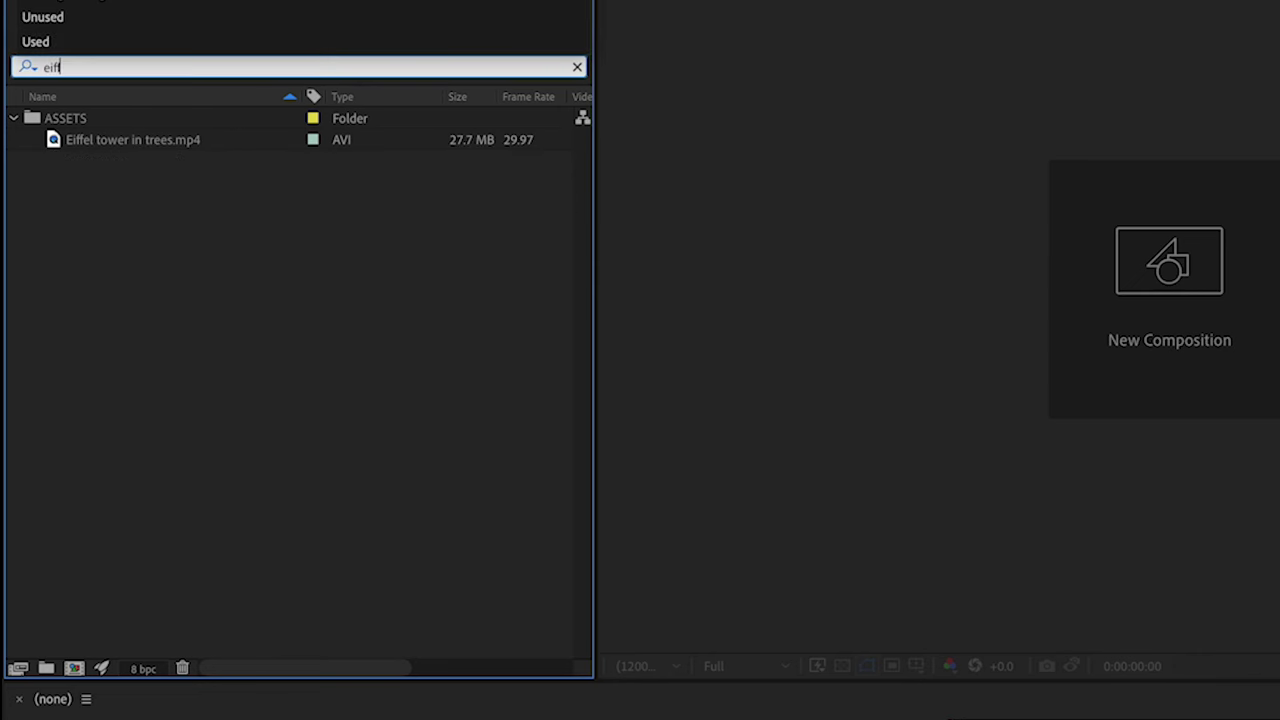
type("l")
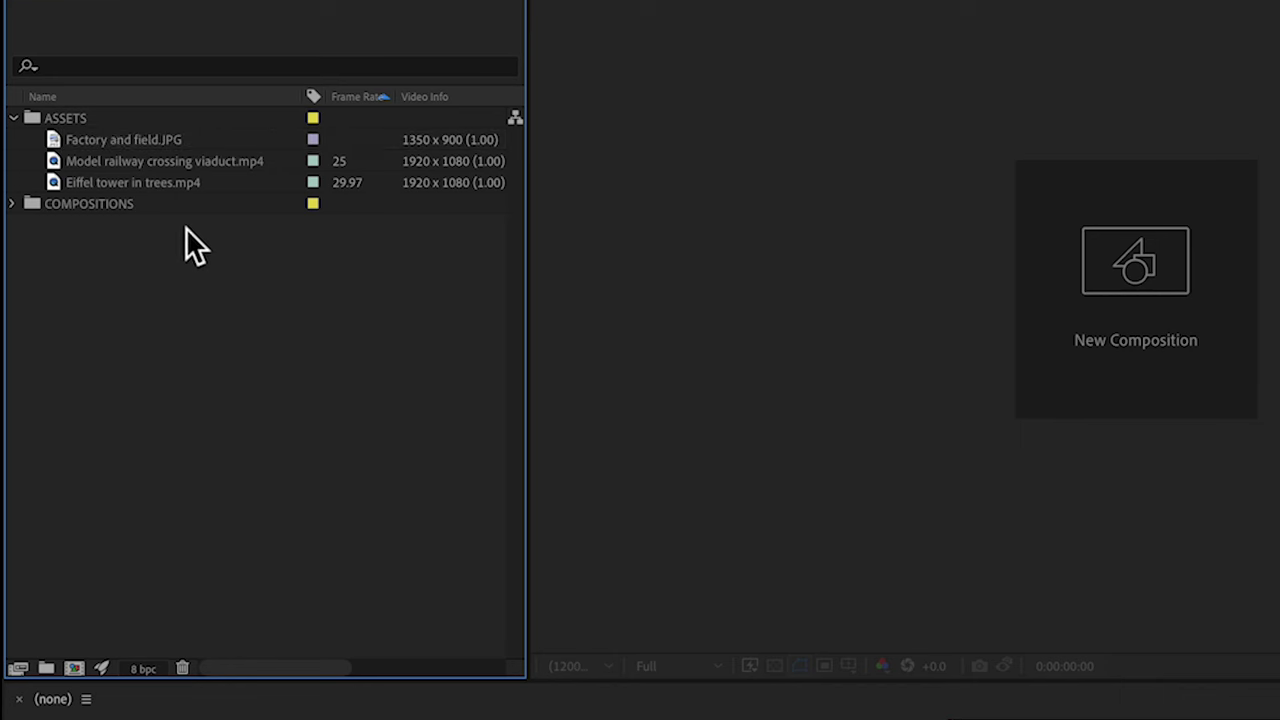
left_click(128, 141)
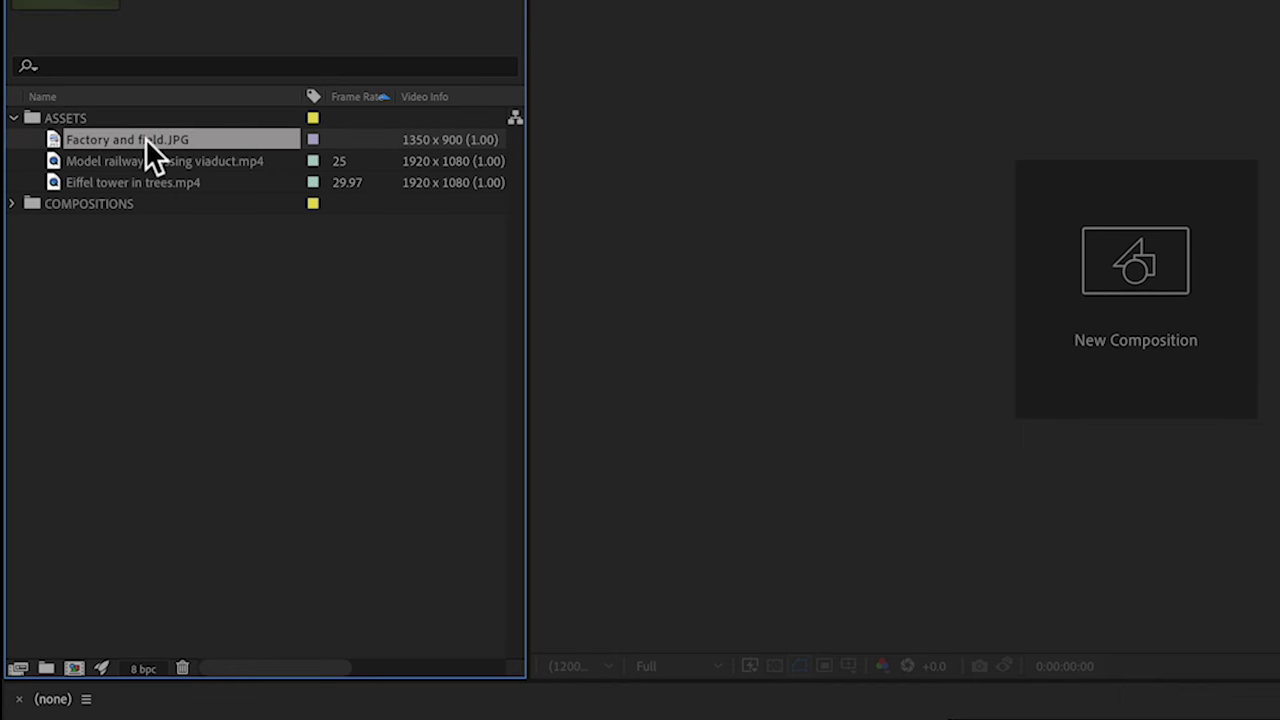
left_click(182, 668)
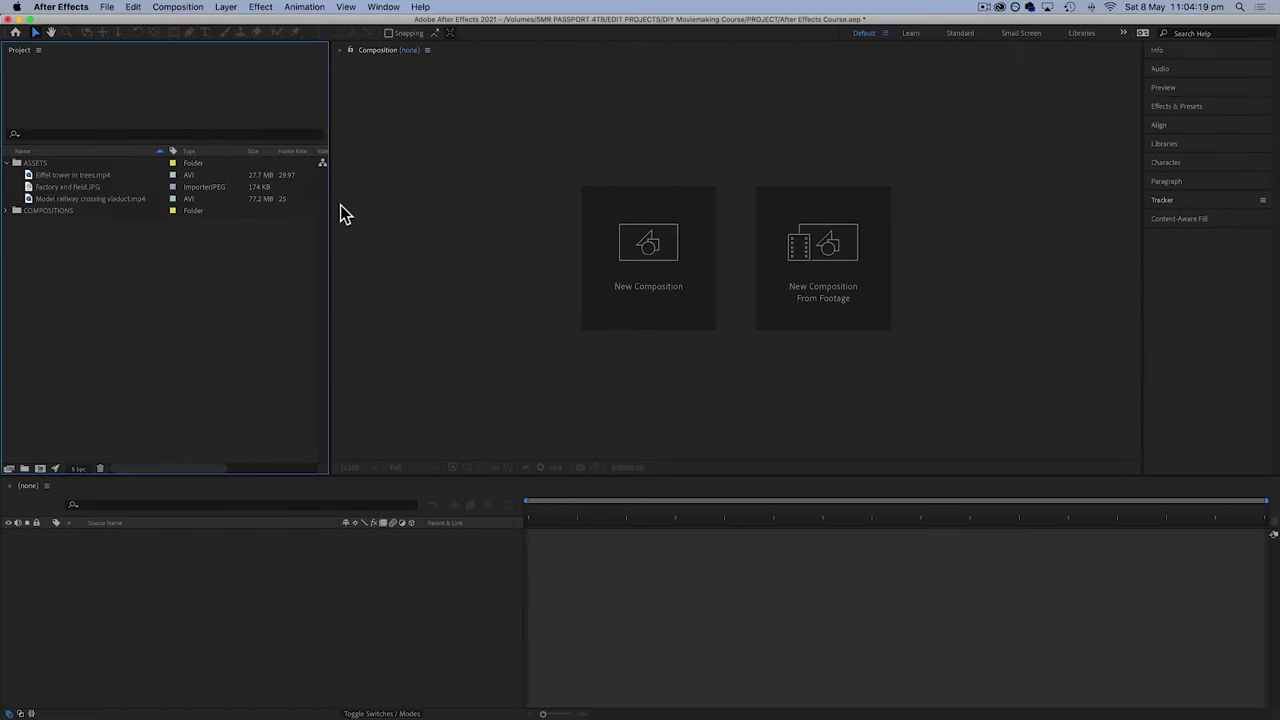
Sort the project list by Frame Rate and place File Path and Video Info beside it
left_click_drag(330, 207, 704, 156)
left_click(300, 150)
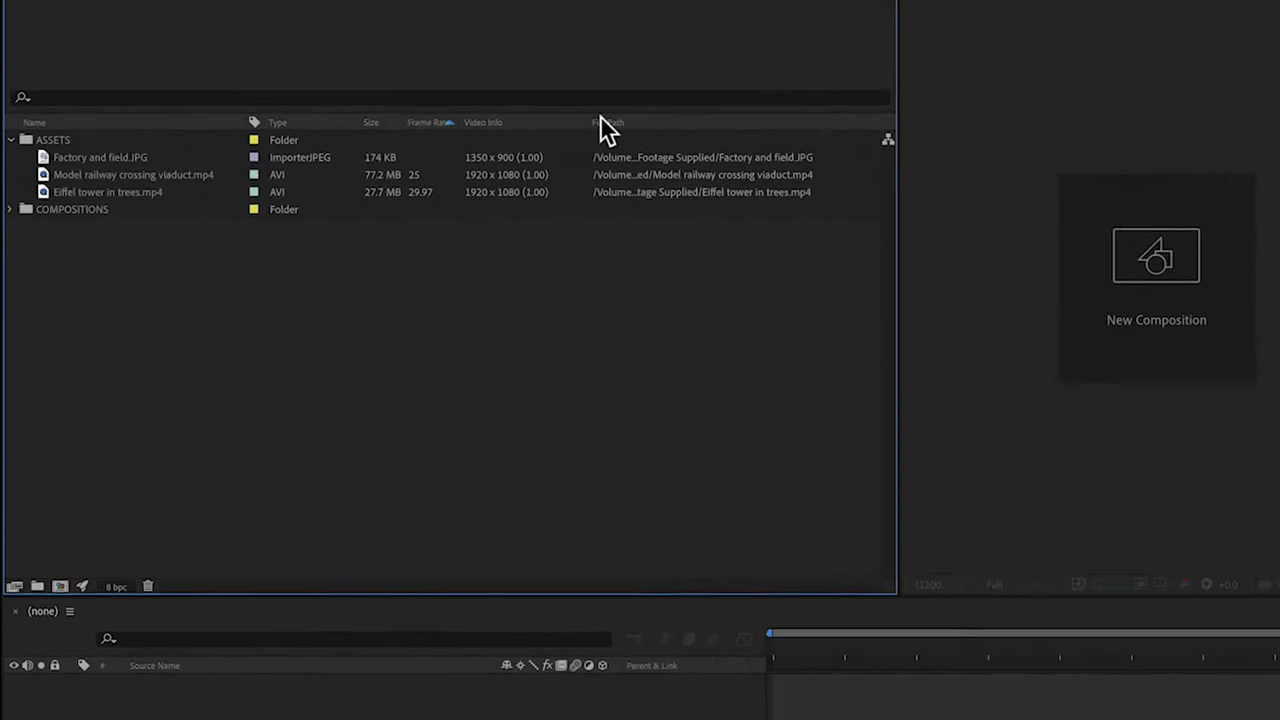
left_click_drag(729, 99, 456, 106)
left_click_drag(597, 100, 528, 102)
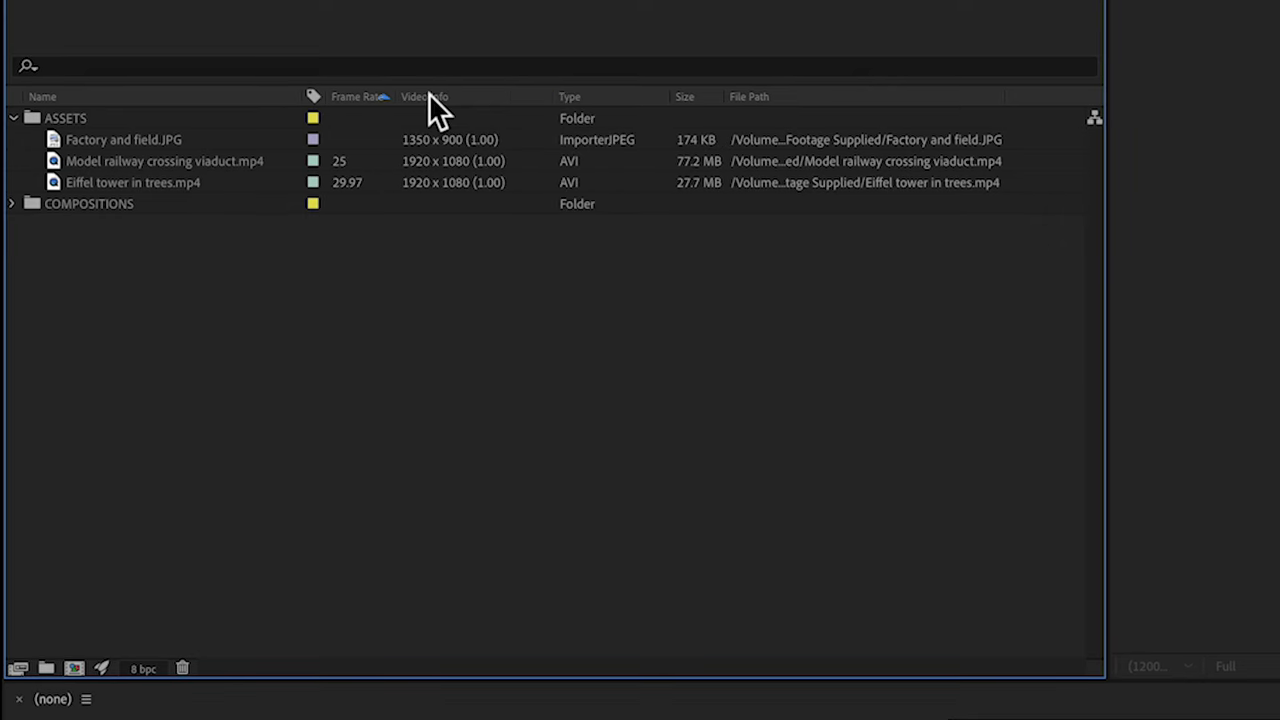
left_click_drag(1110, 155, 529, 177)
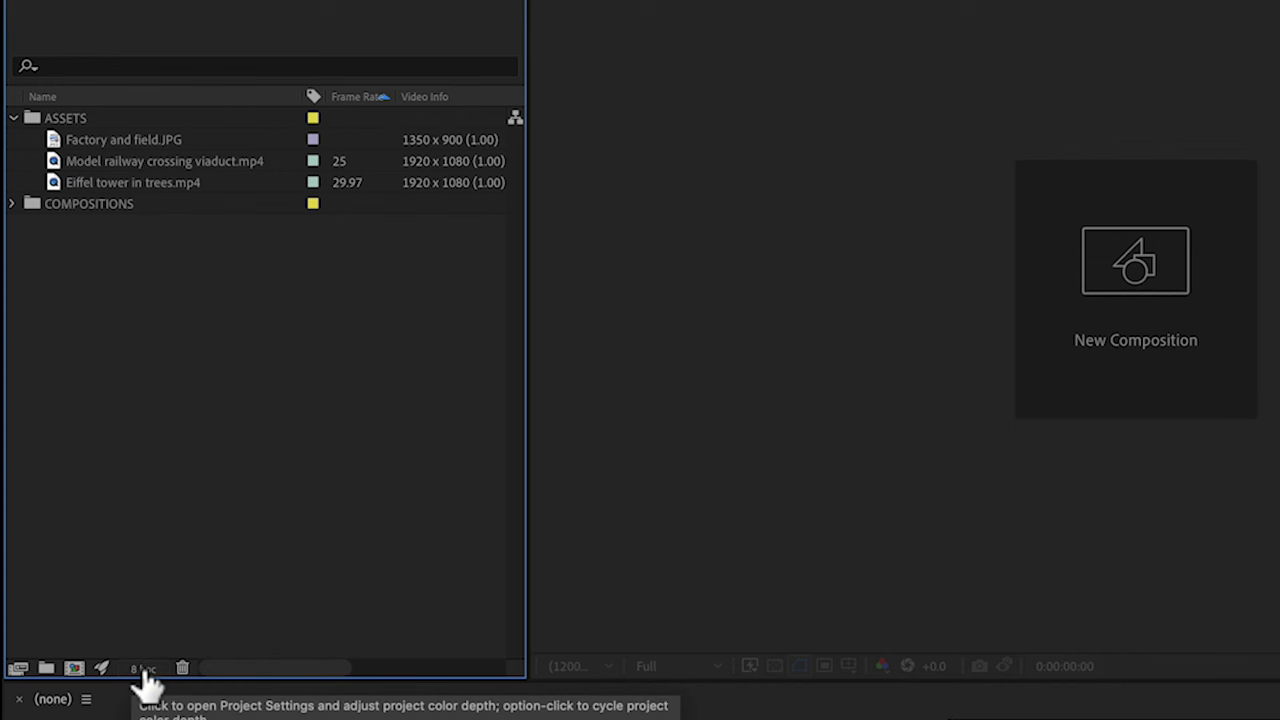
left_click(144, 672)
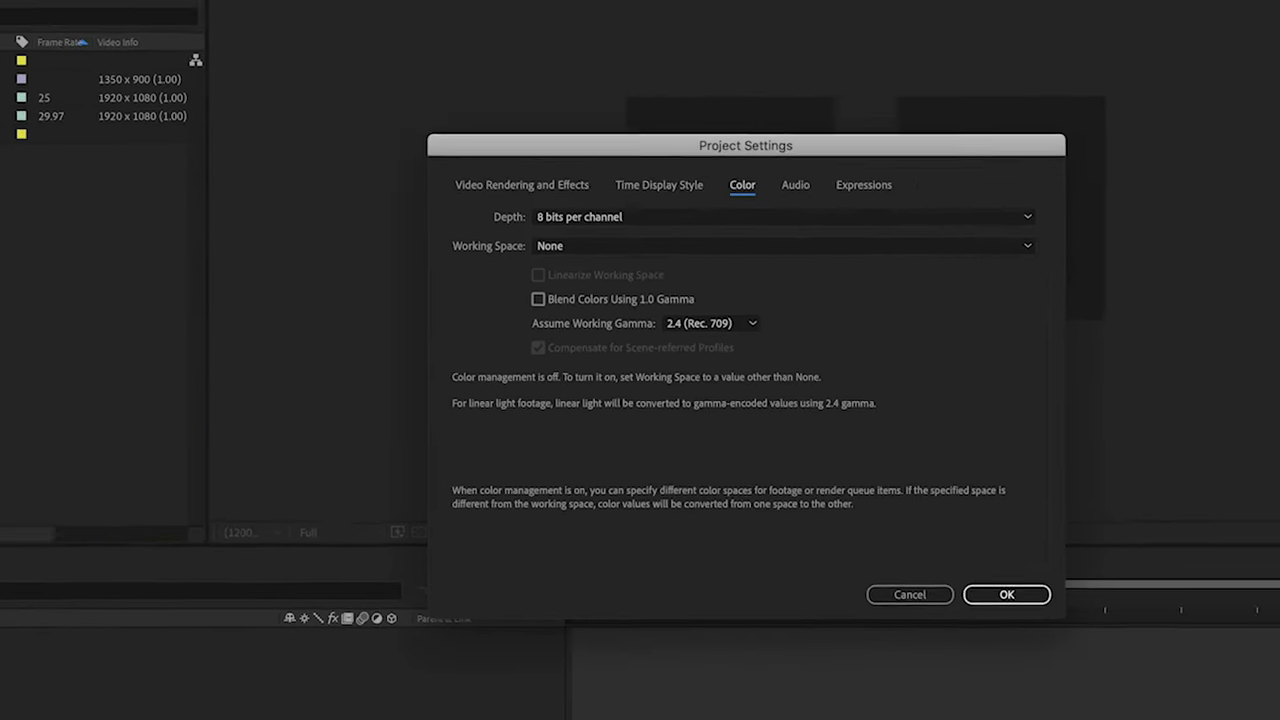
left_click(578, 216)
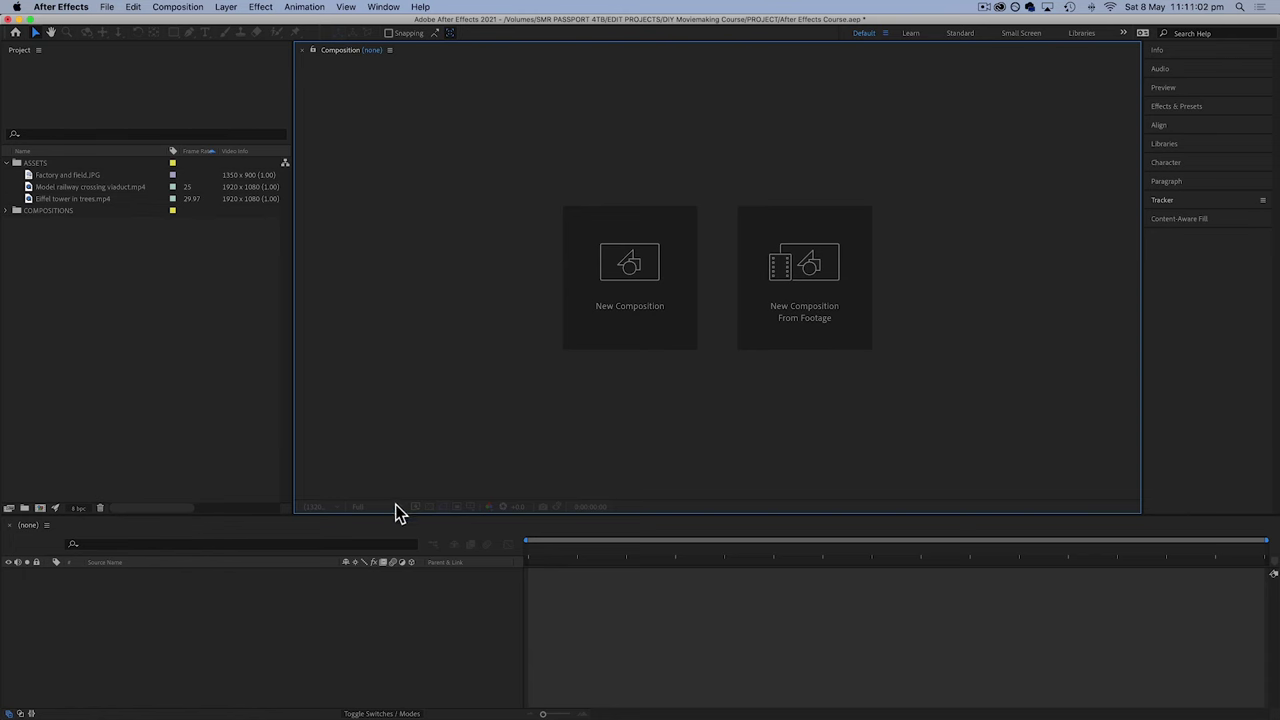
Drop Model railway crossing viaduct.mp4 onto the timeline to make its composition, then enlarge the viewer
left_click(66, 187)
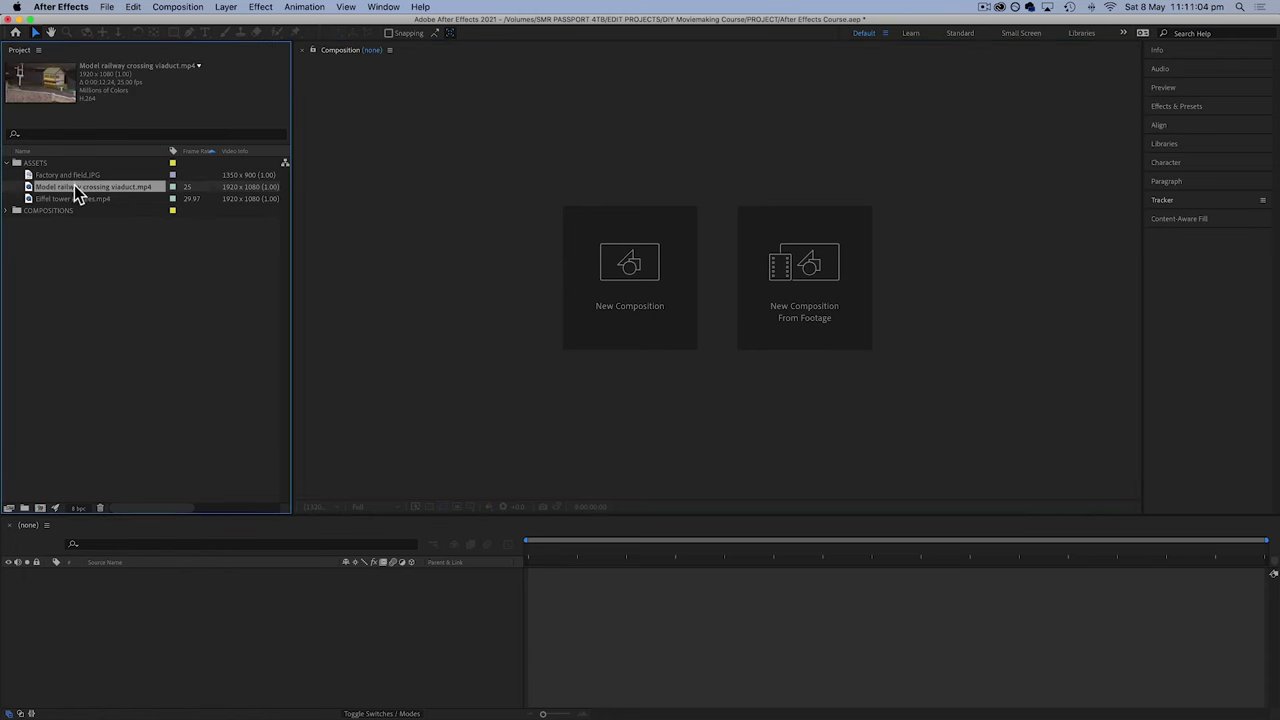
left_click_drag(74, 185, 447, 530)
left_click_drag(541, 578, 556, 577)
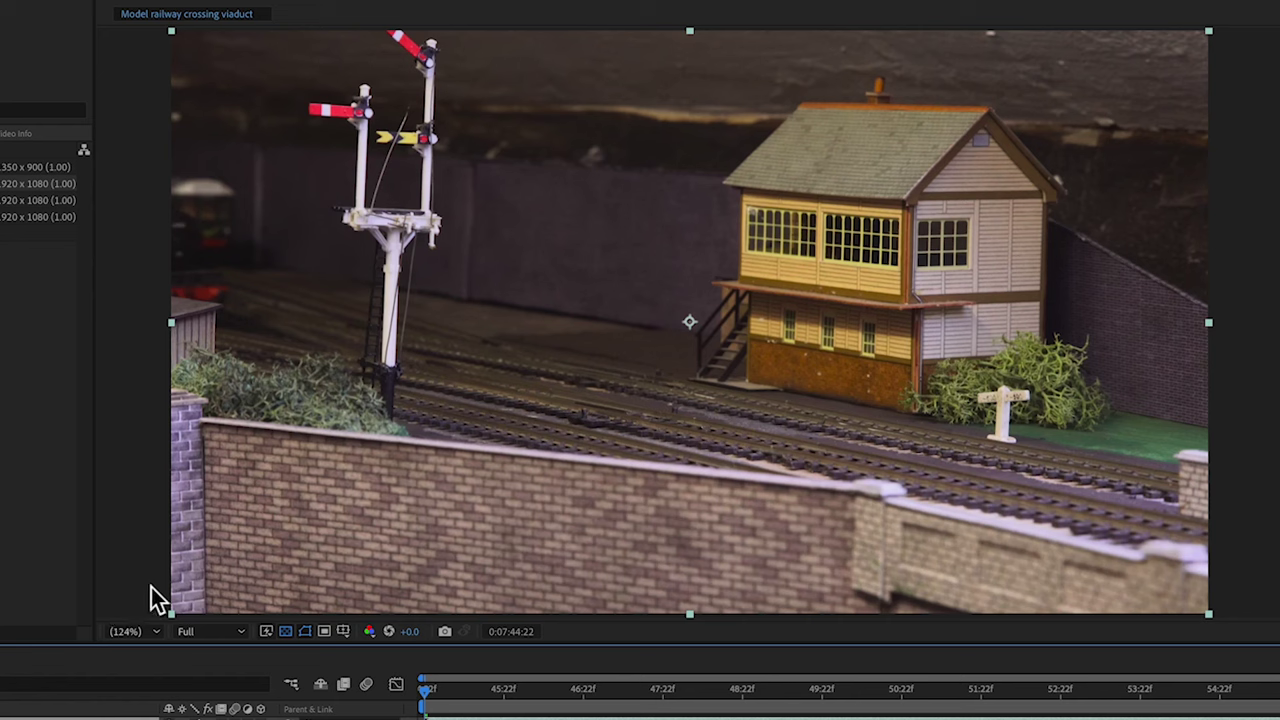
left_click(152, 632)
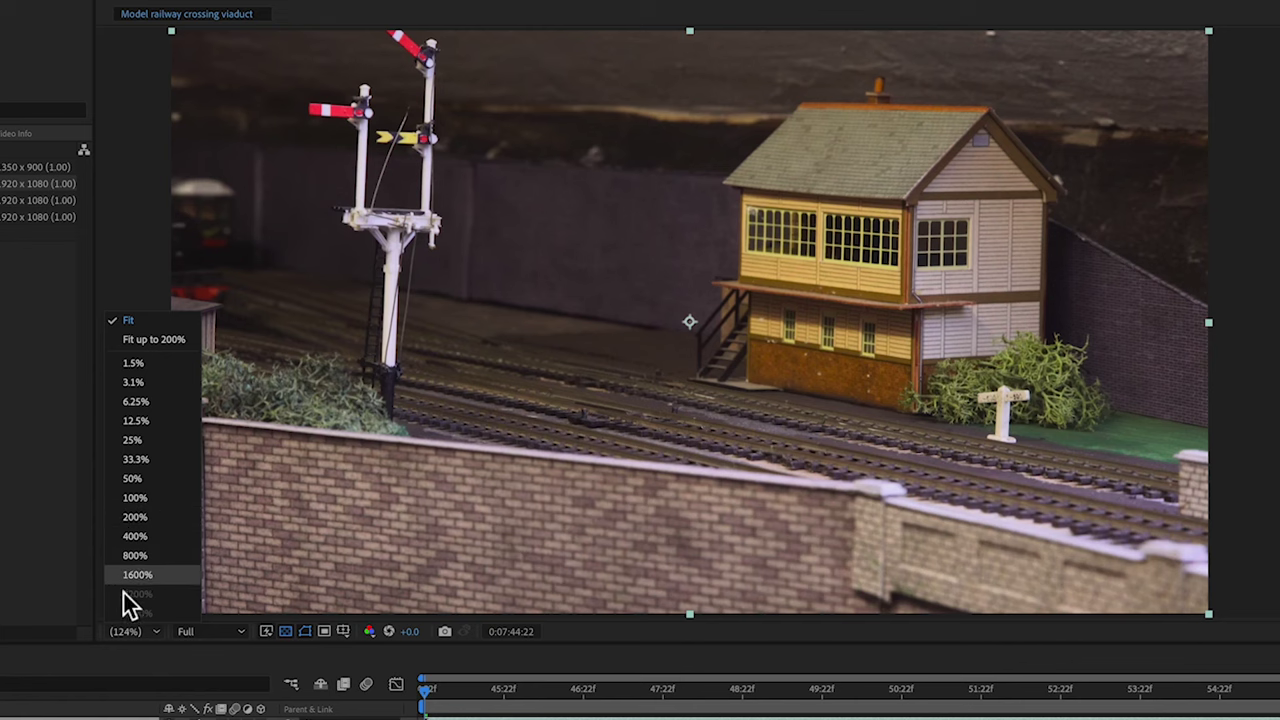
left_click(127, 632)
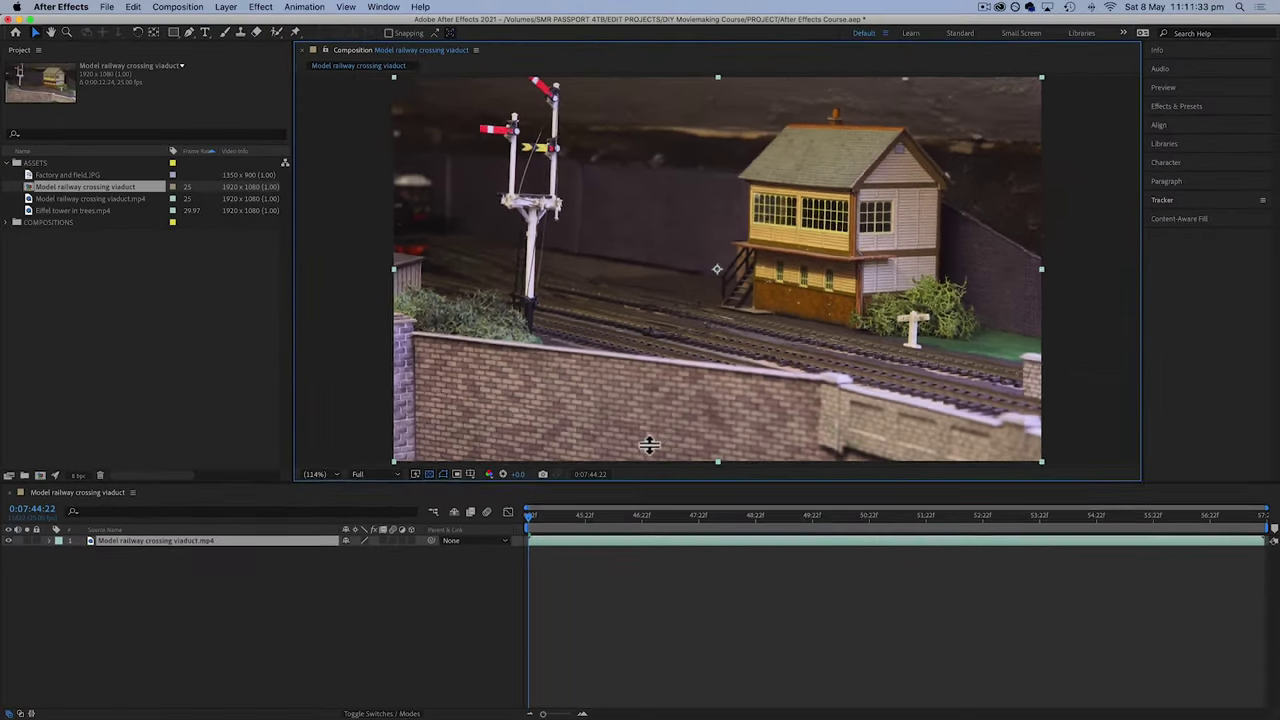
left_click_drag(649, 444, 697, 519)
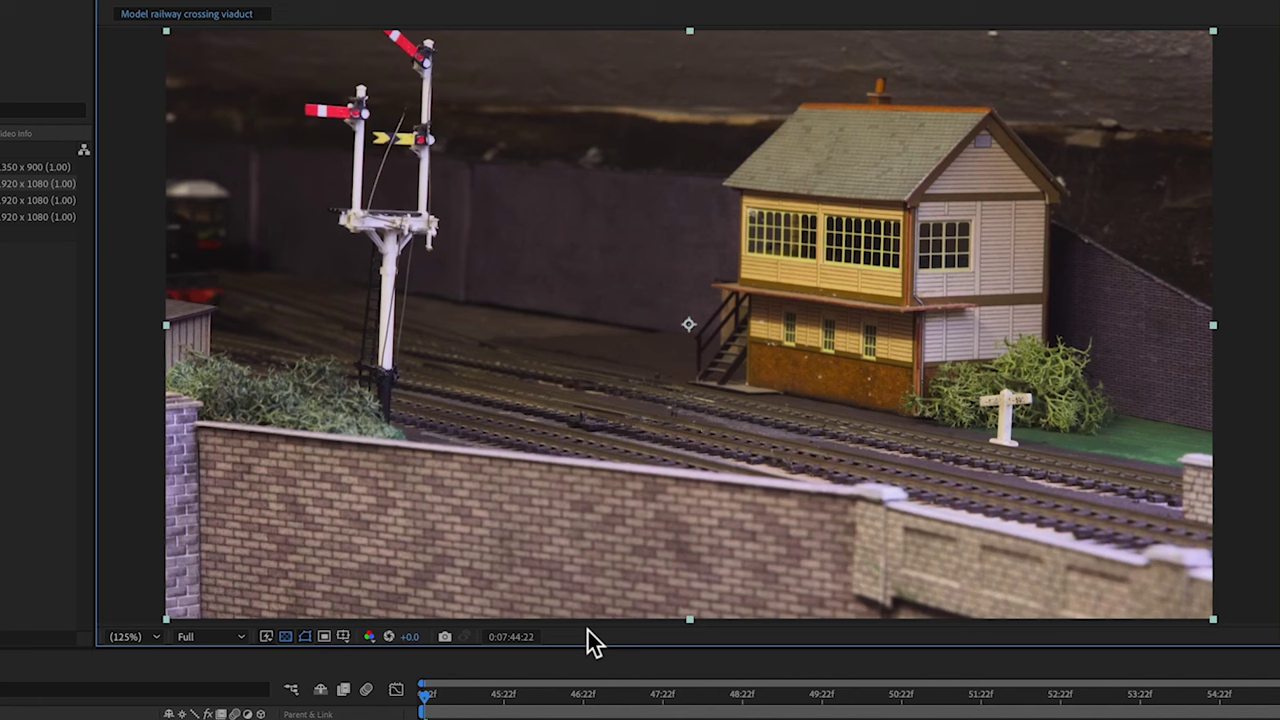
Try 200%, 400% and then 50% viewer magnification from the Magnification dropdown
left_click(138, 638)
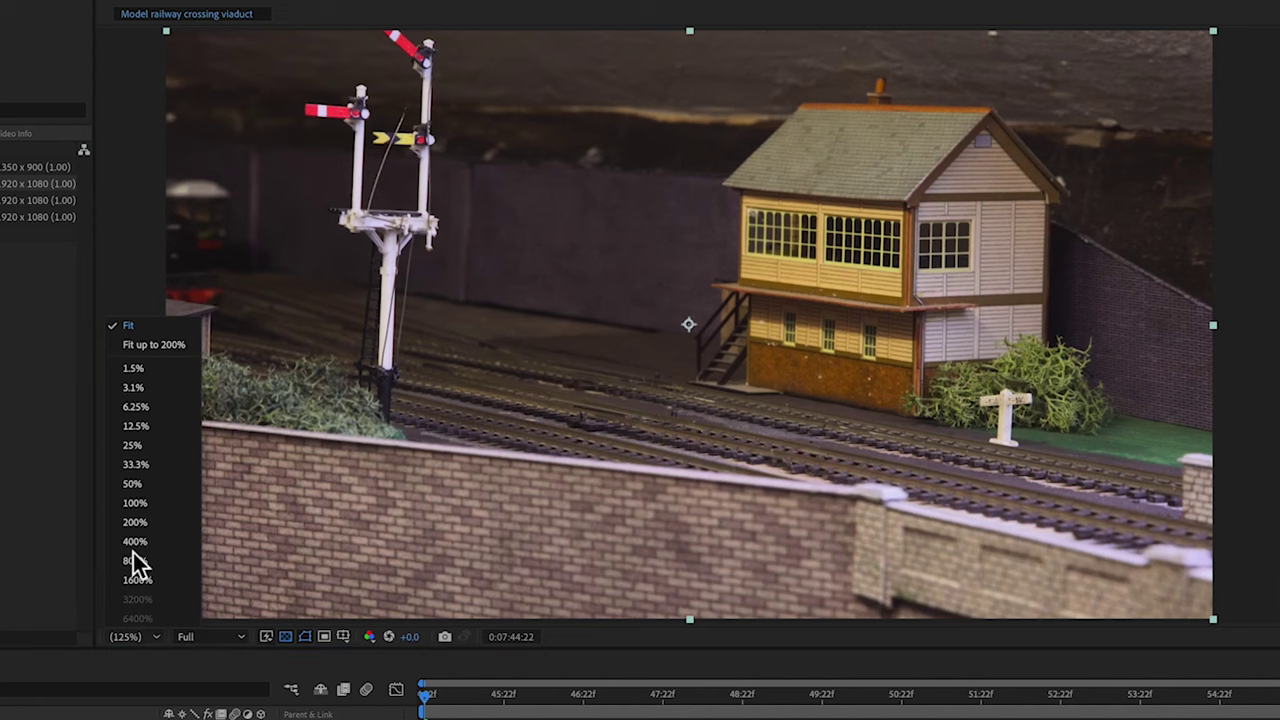
left_click(136, 523)
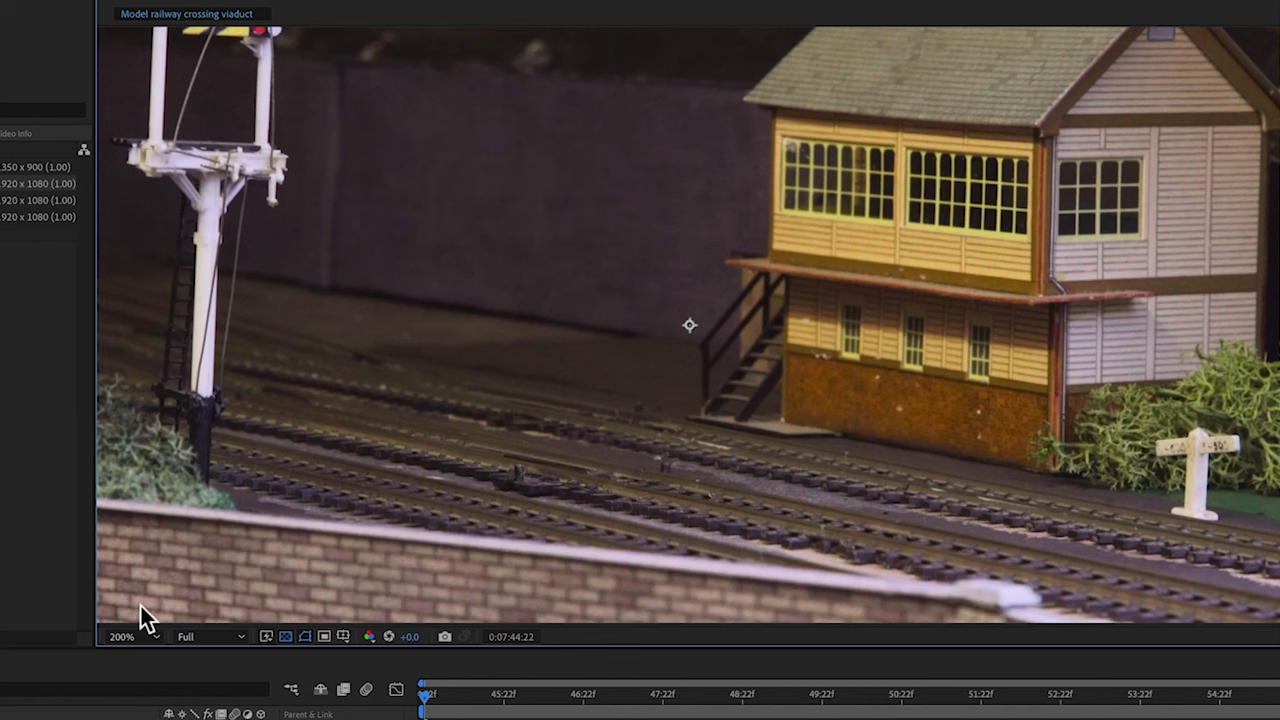
left_click(140, 636)
left_click(132, 545)
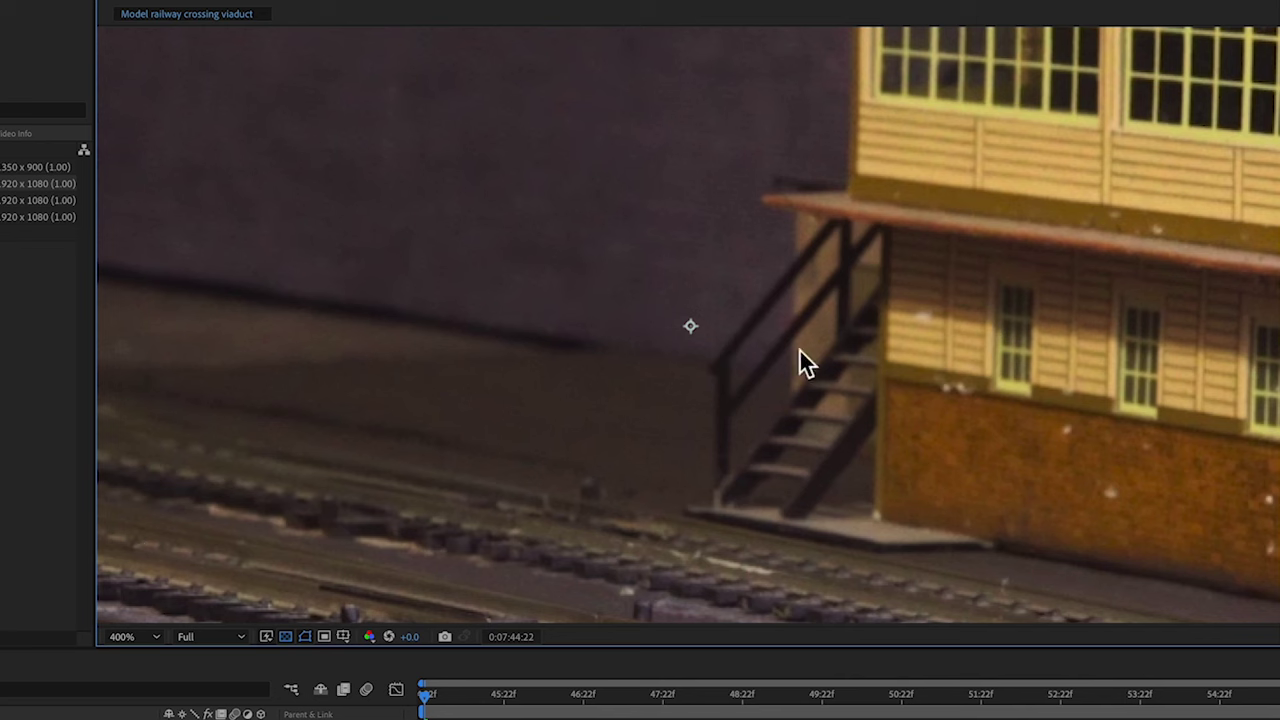
left_click(144, 640)
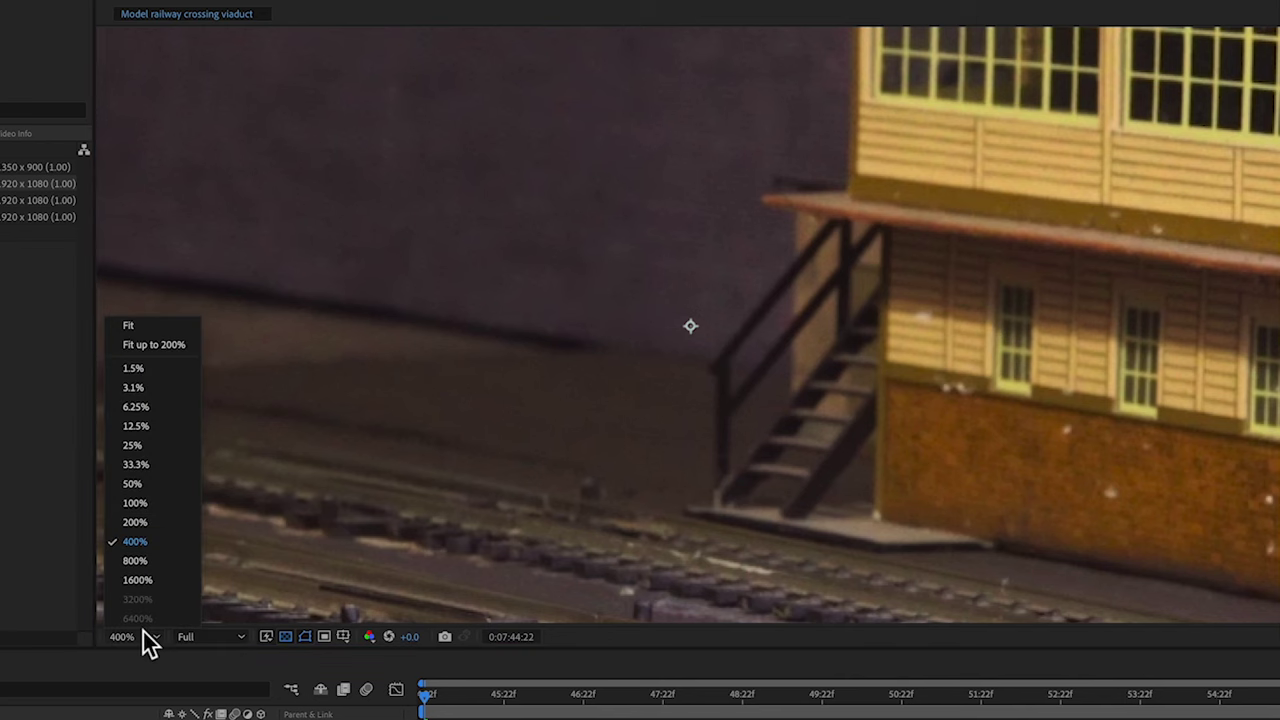
left_click(132, 485)
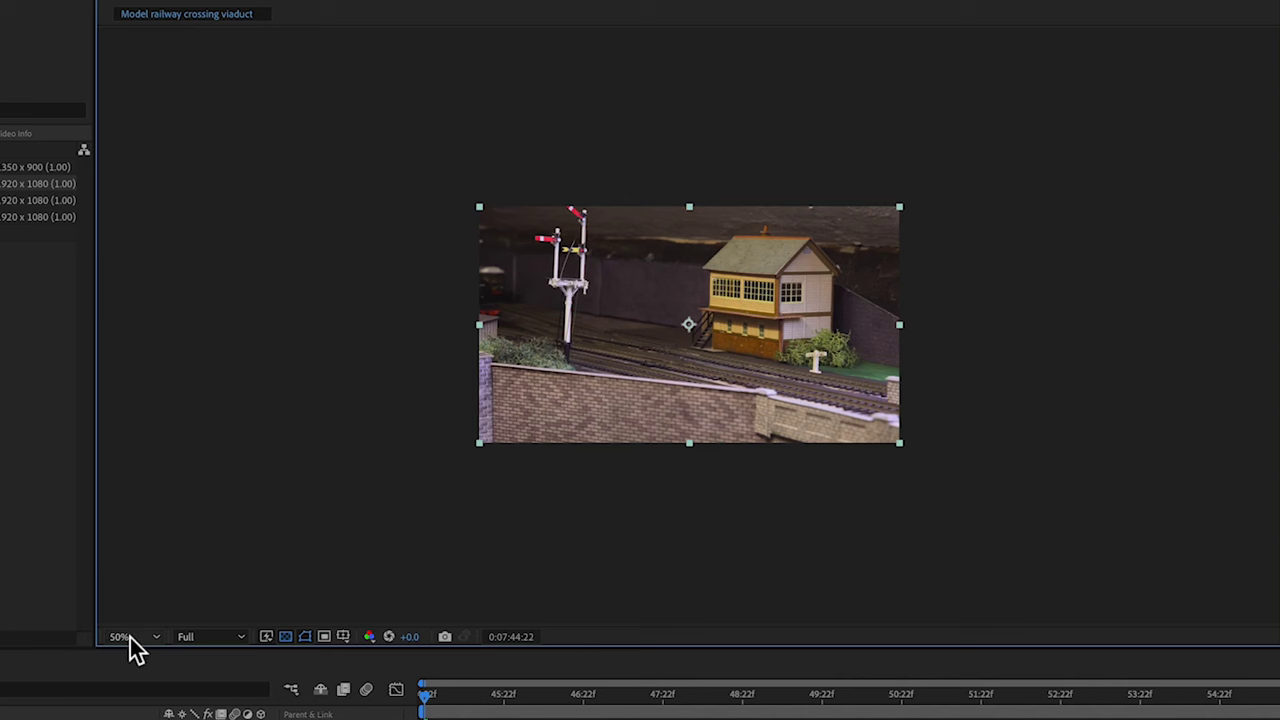
Step the zoom with the period and comma keys, then set magnification to Fit (125%)
key("period")
key("period")
key("period")
key("period")
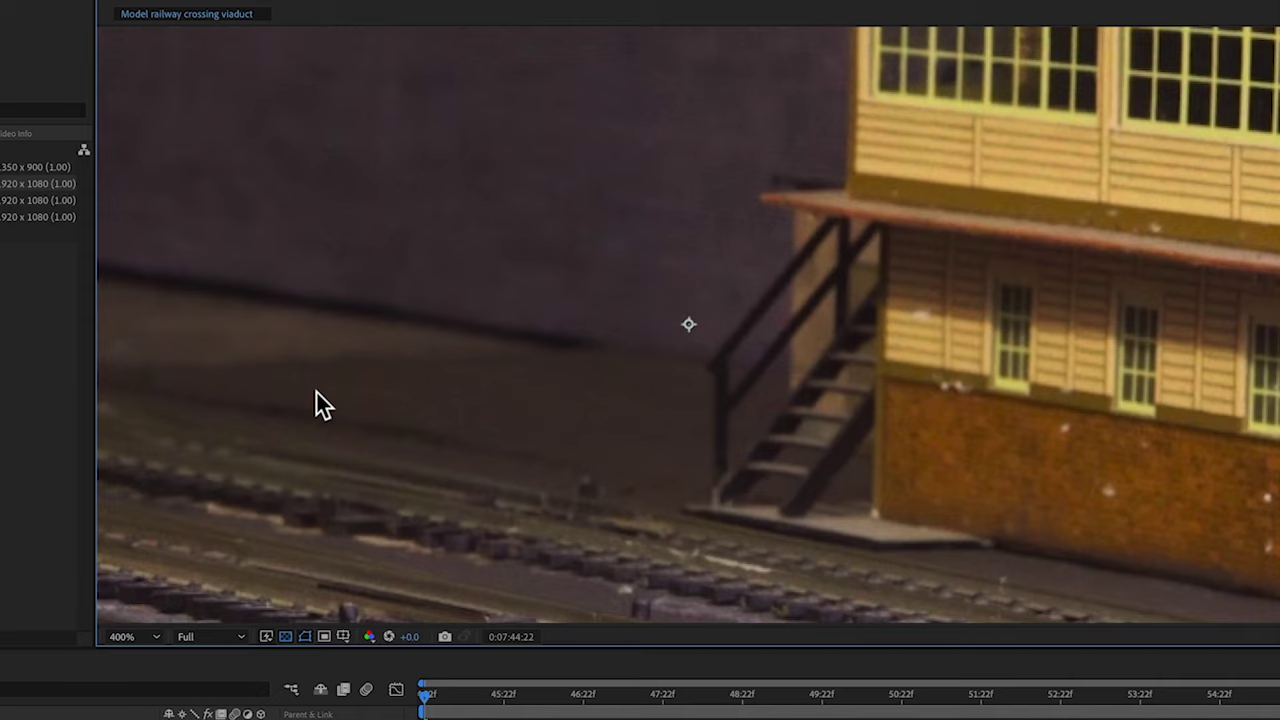
key("comma")
key("comma")
key("comma")
key("comma")
key("comma")
key("comma")
key("comma")
key("comma")
key("period")
key("period")
key("period")
key("period")
key("period")
key("period")
key("period")
key("period")
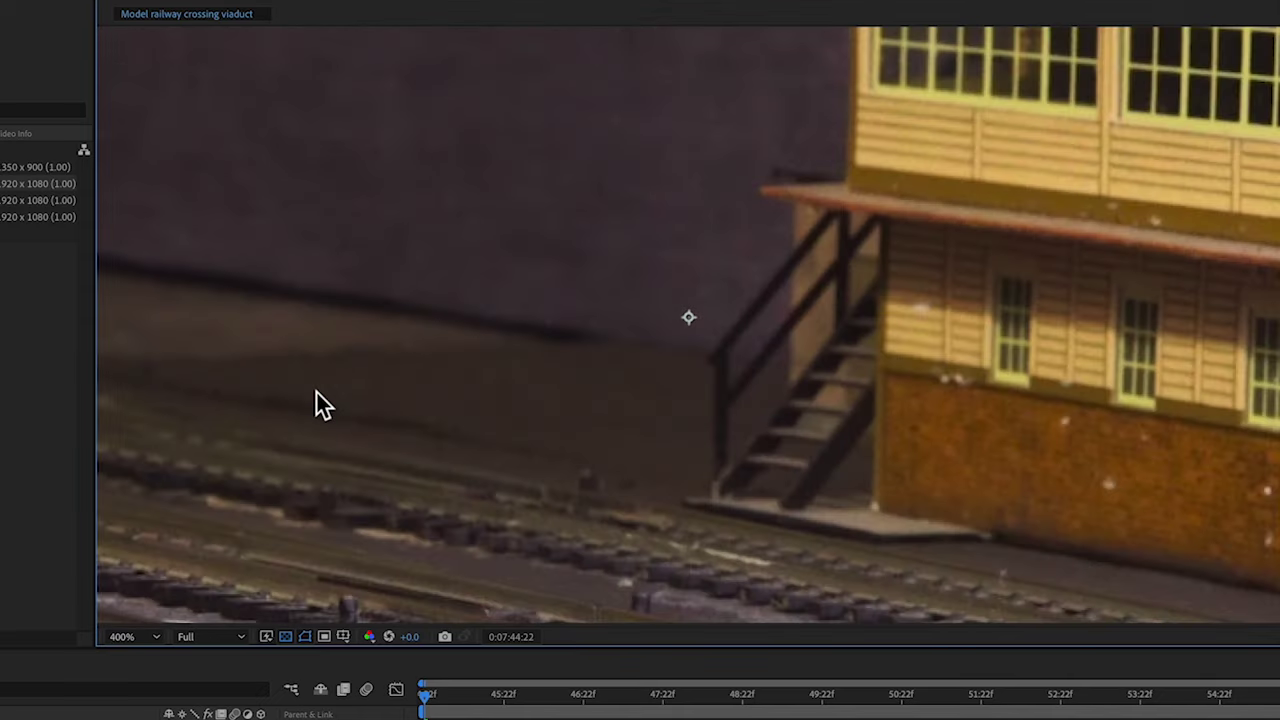
key("comma")
key("comma")
key("comma")
key("period")
key("period")
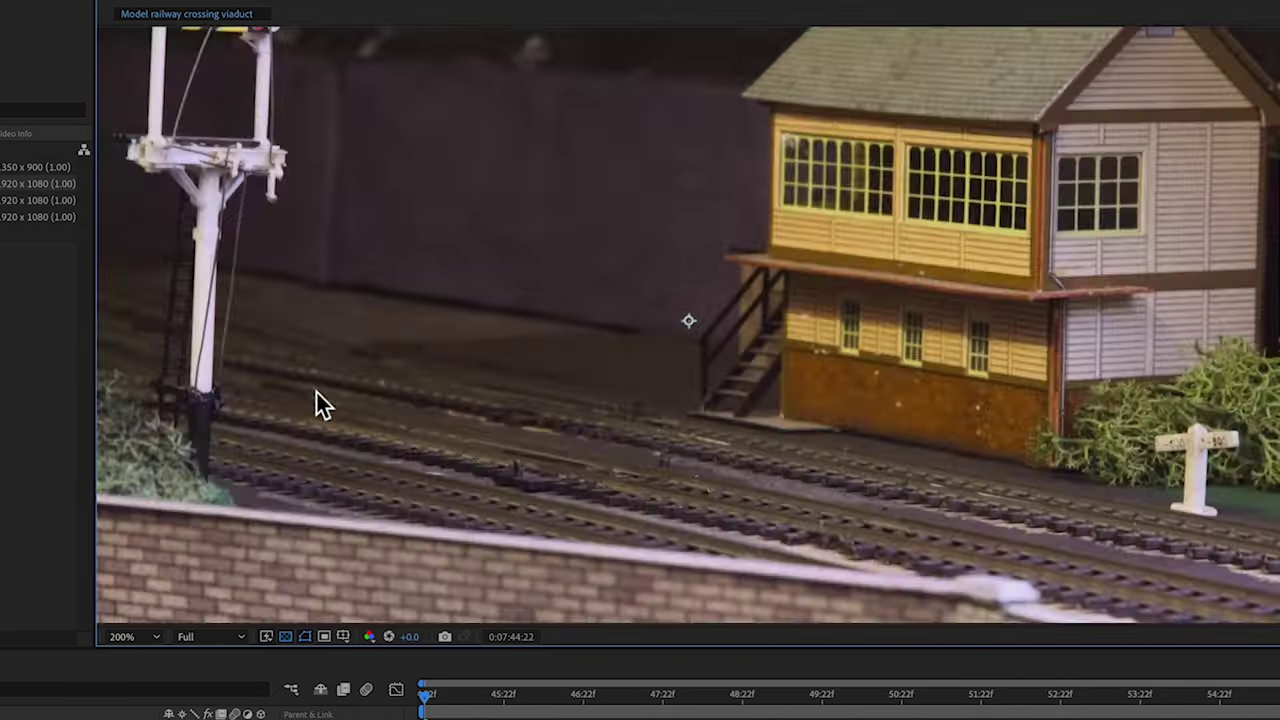
key("comma")
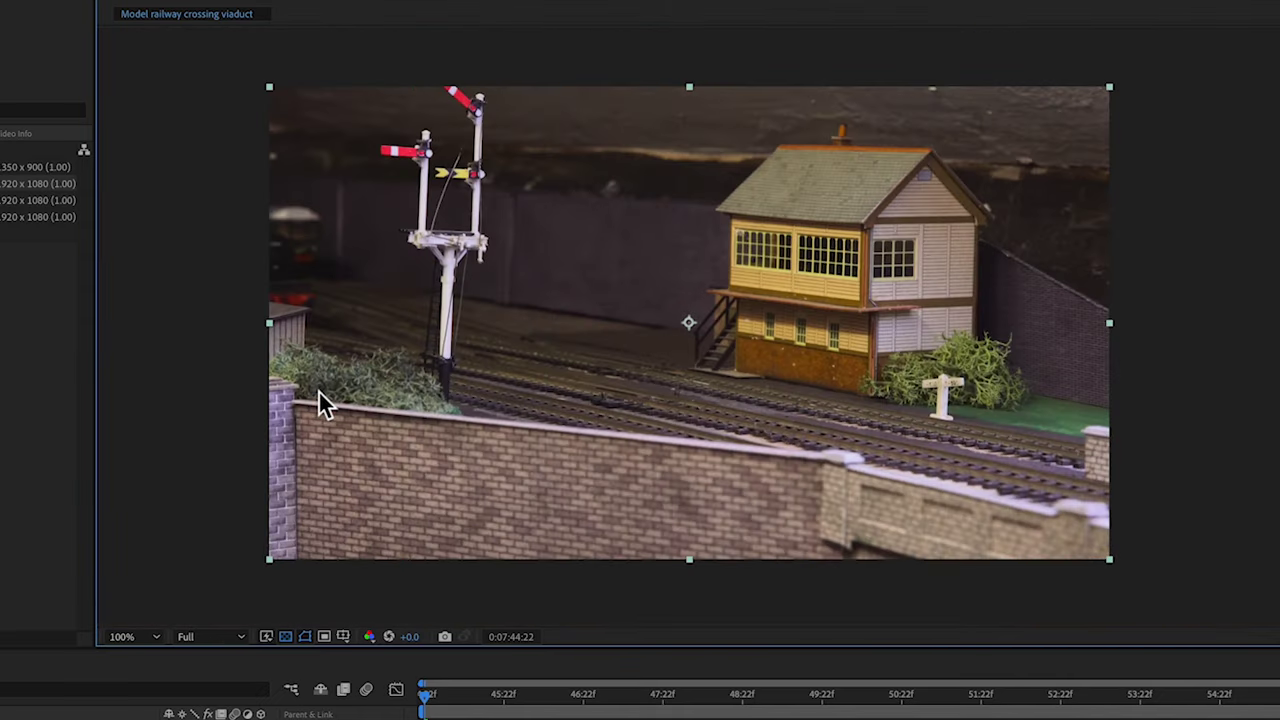
left_click(140, 637)
left_click(129, 320)
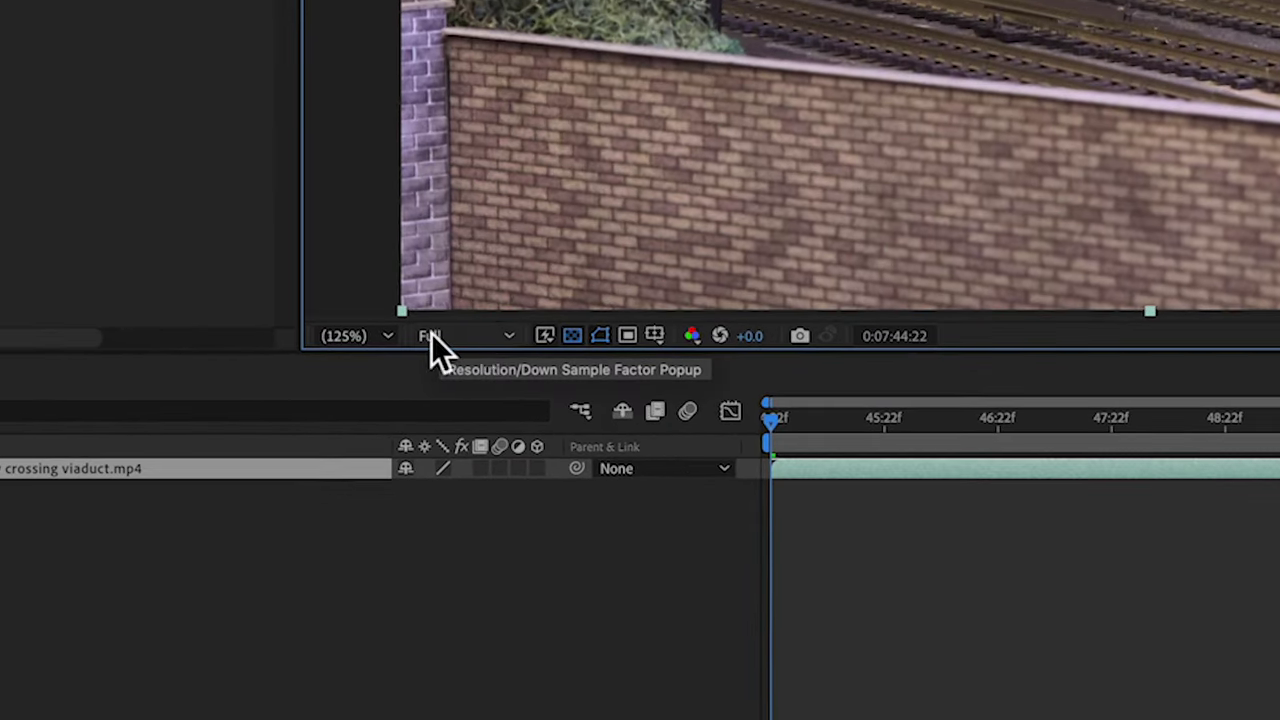
Keep Full resolution, play the railway clip, and scrub to the train crossing the viaduct
left_click(229, 634)
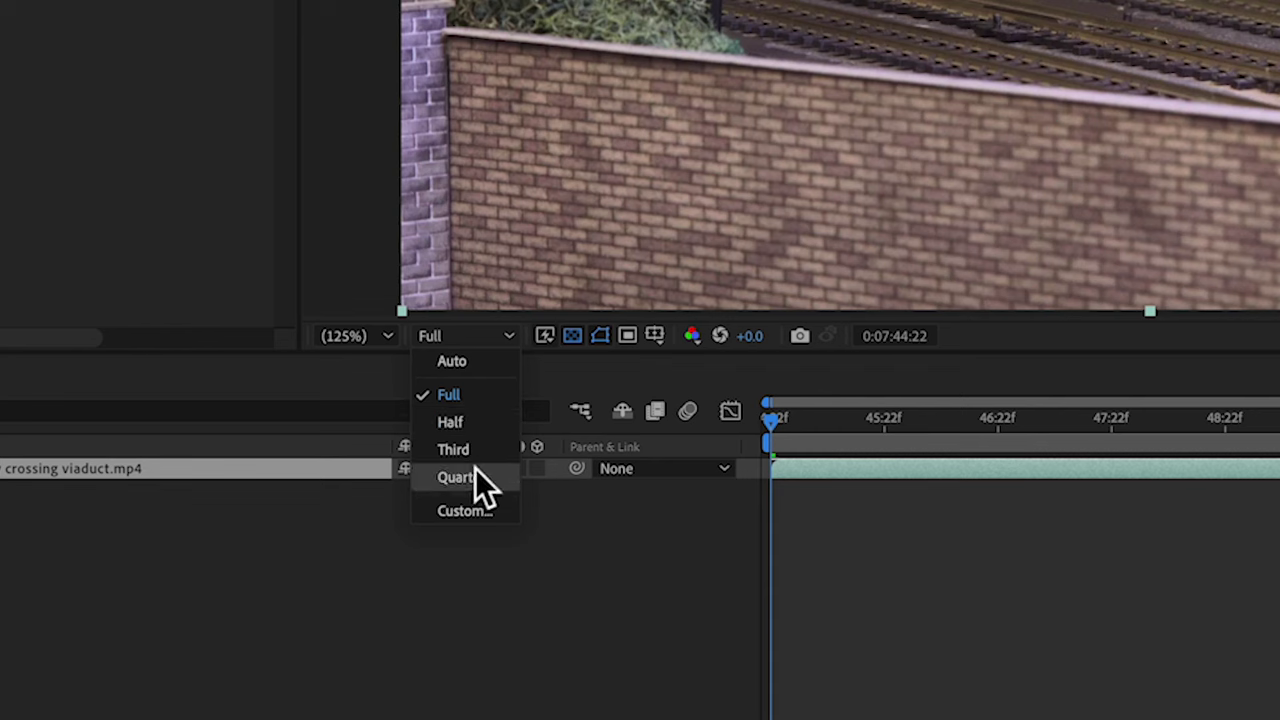
left_click(474, 388)
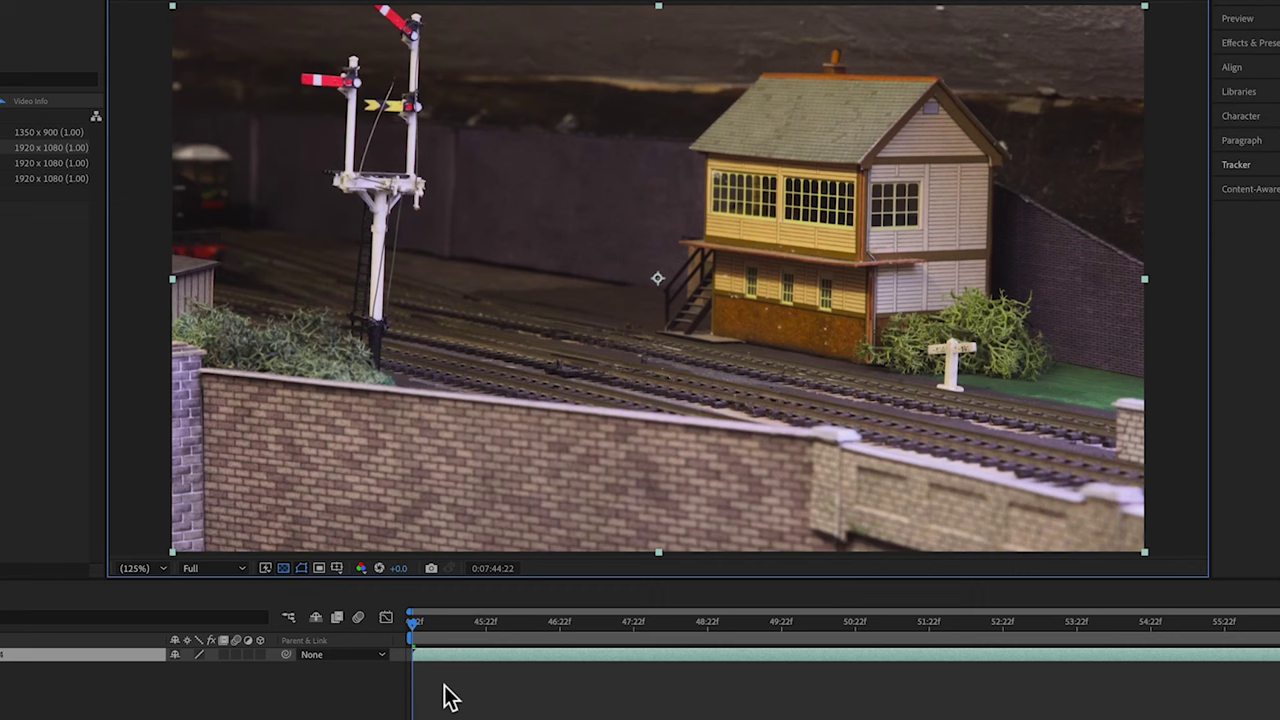
key("space")
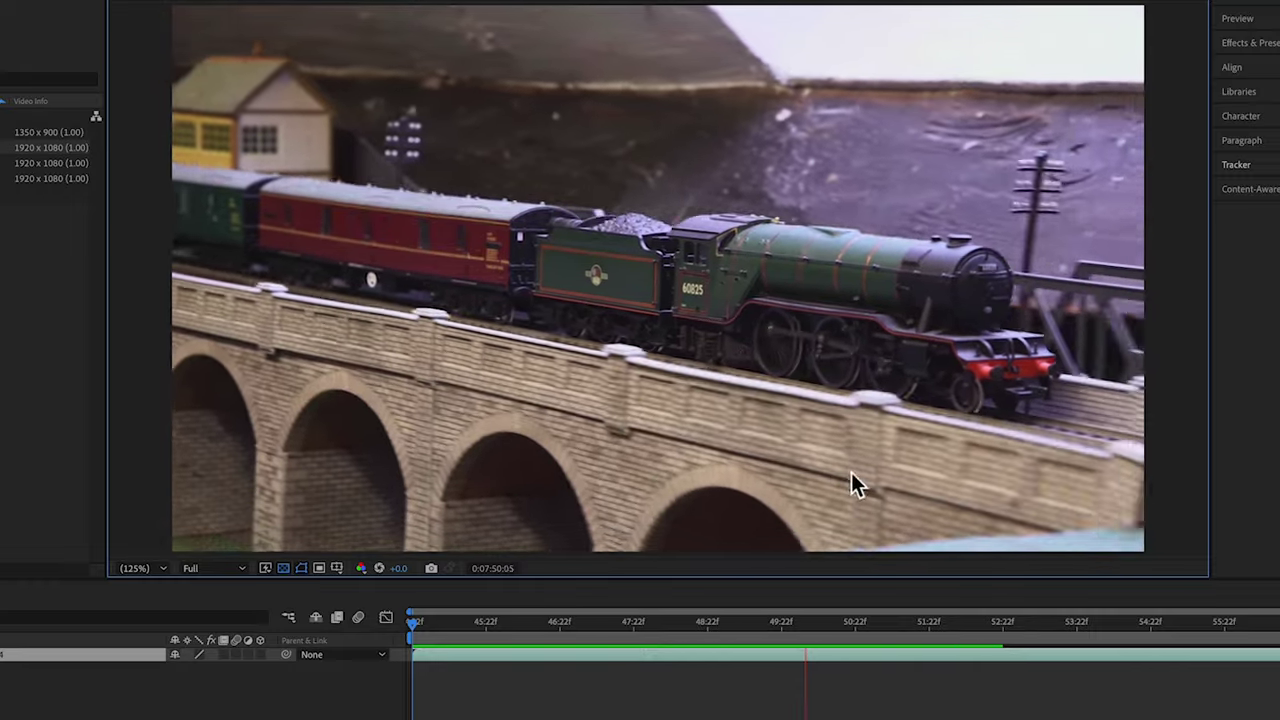
key("space")
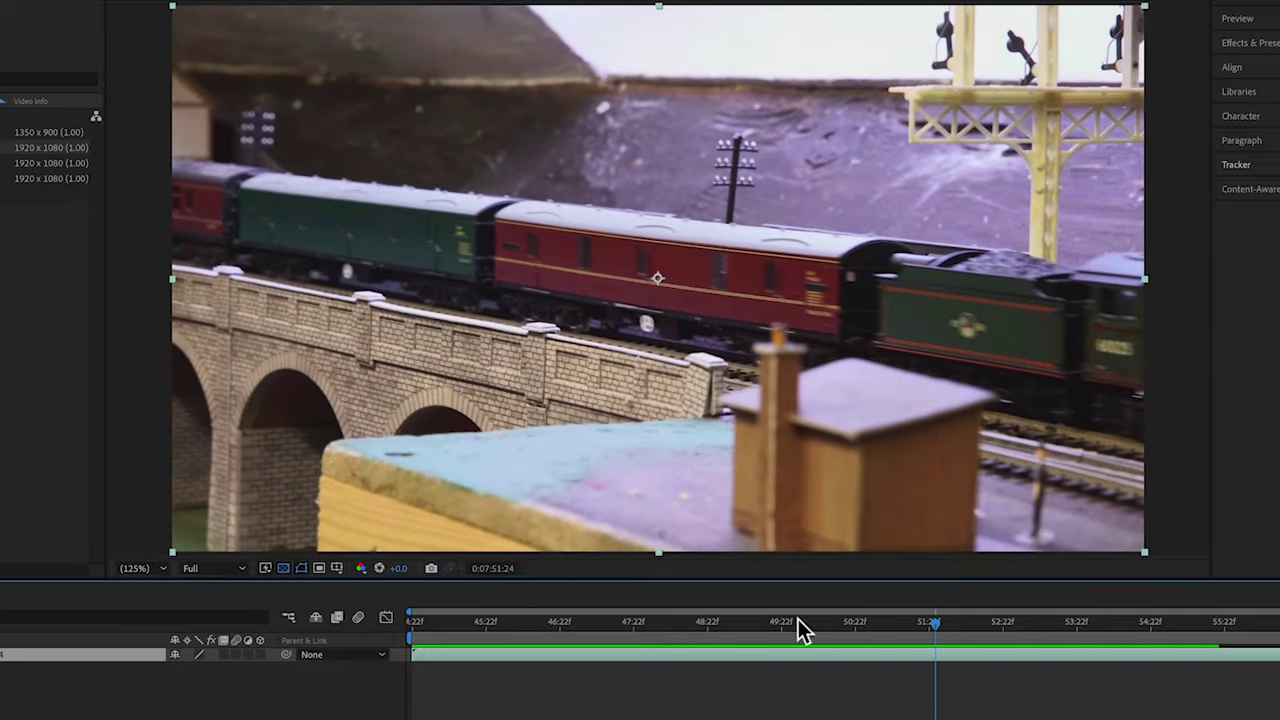
left_click_drag(798, 621, 374, 631)
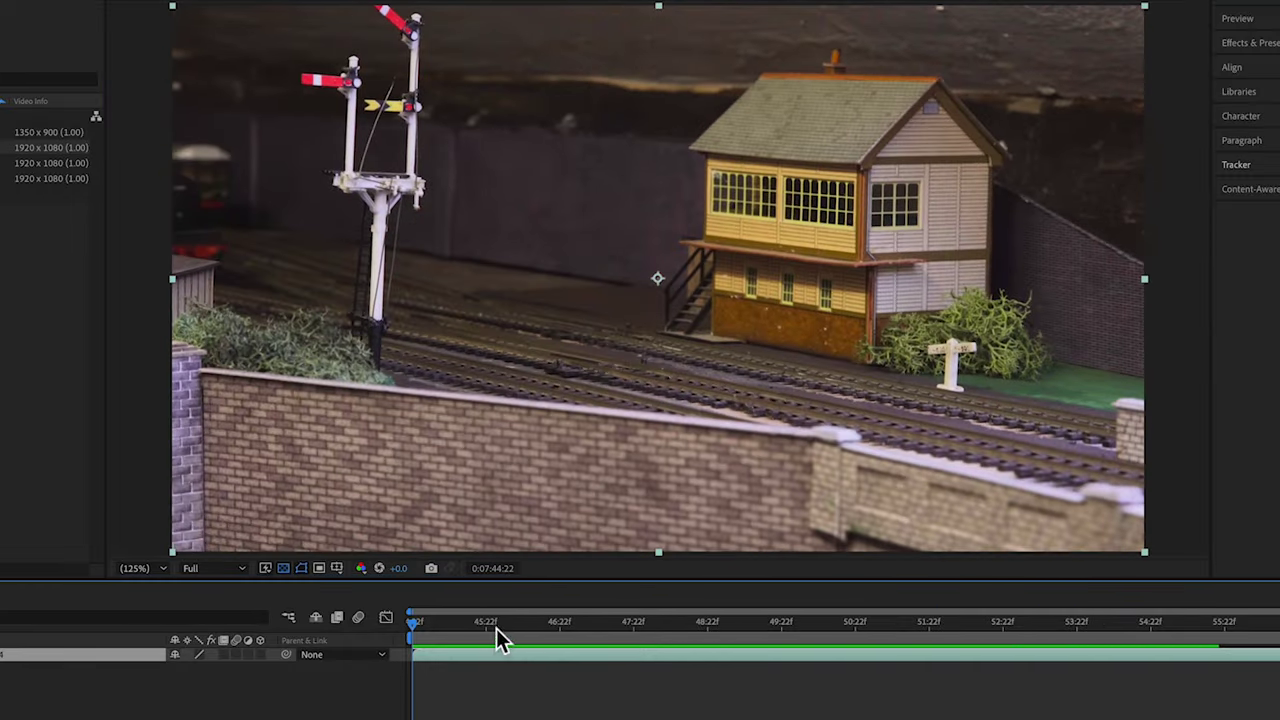
key("space")
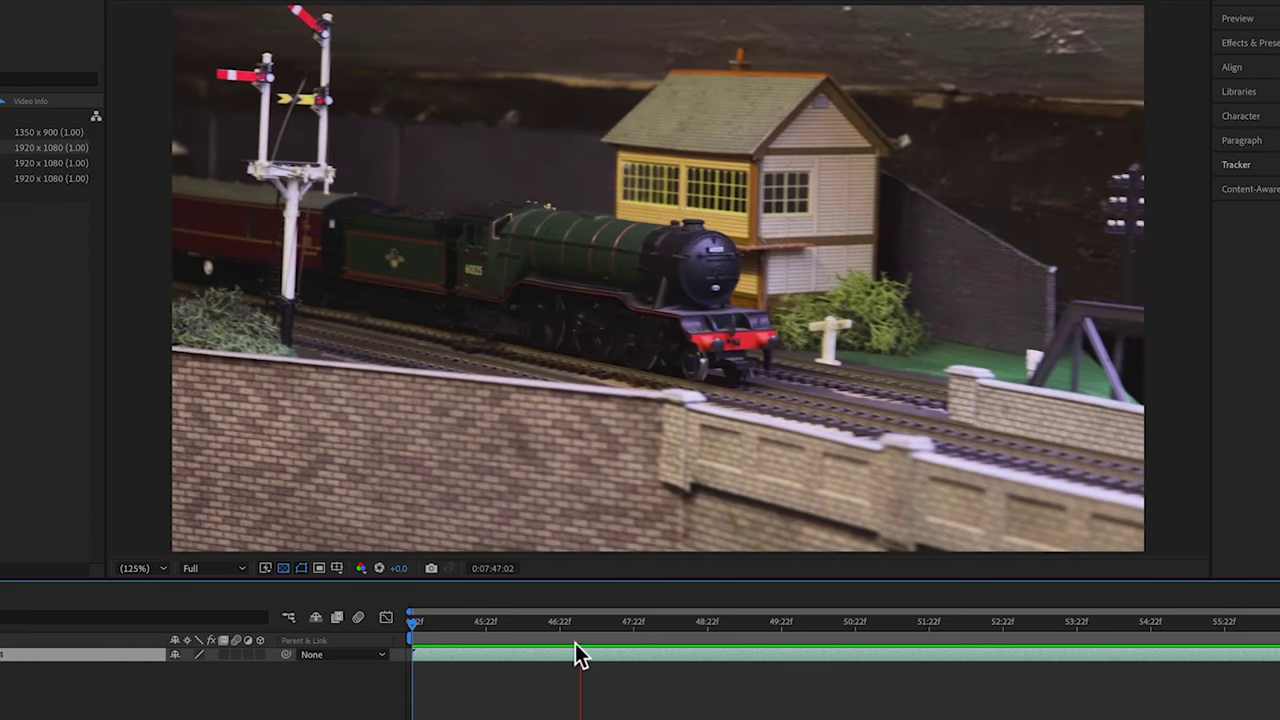
key("space")
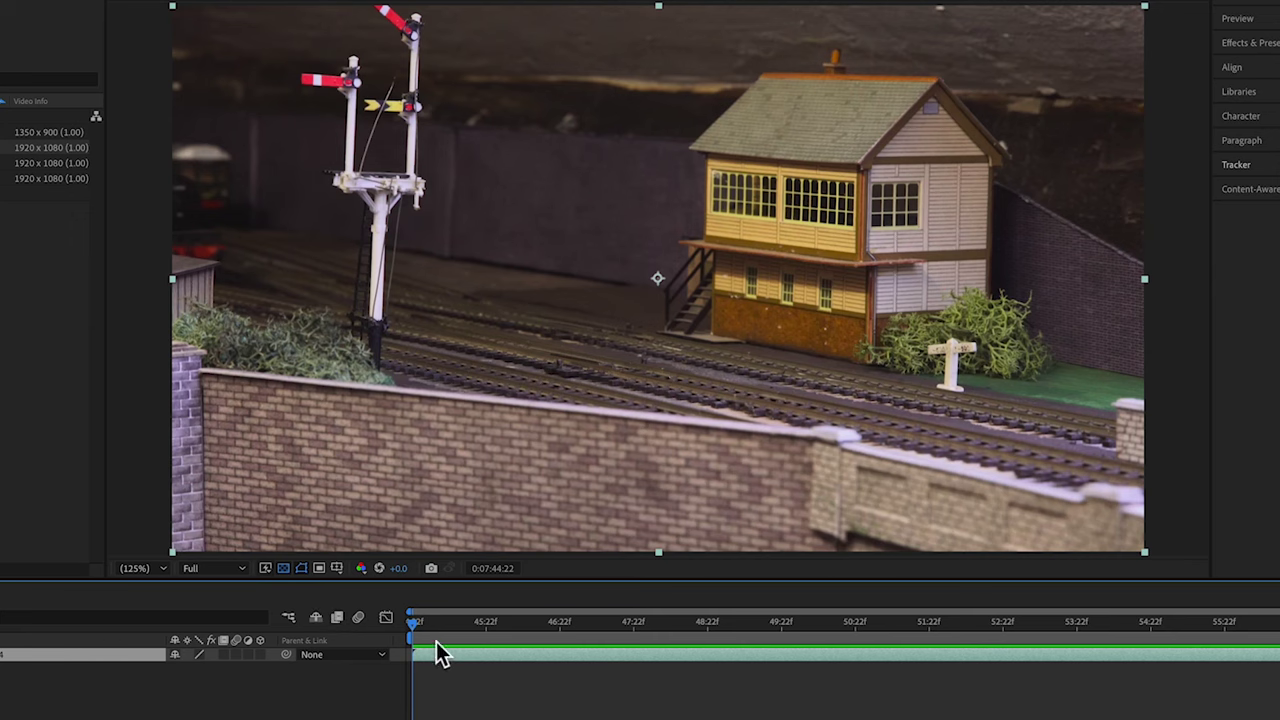
mouse_move(428, 632)
left_mouse_down()
mouse_move(775, 645)
mouse_move(414, 645)
left_mouse_up()
Lower the preview resolution to Half, then to Third
left_click(231, 572)
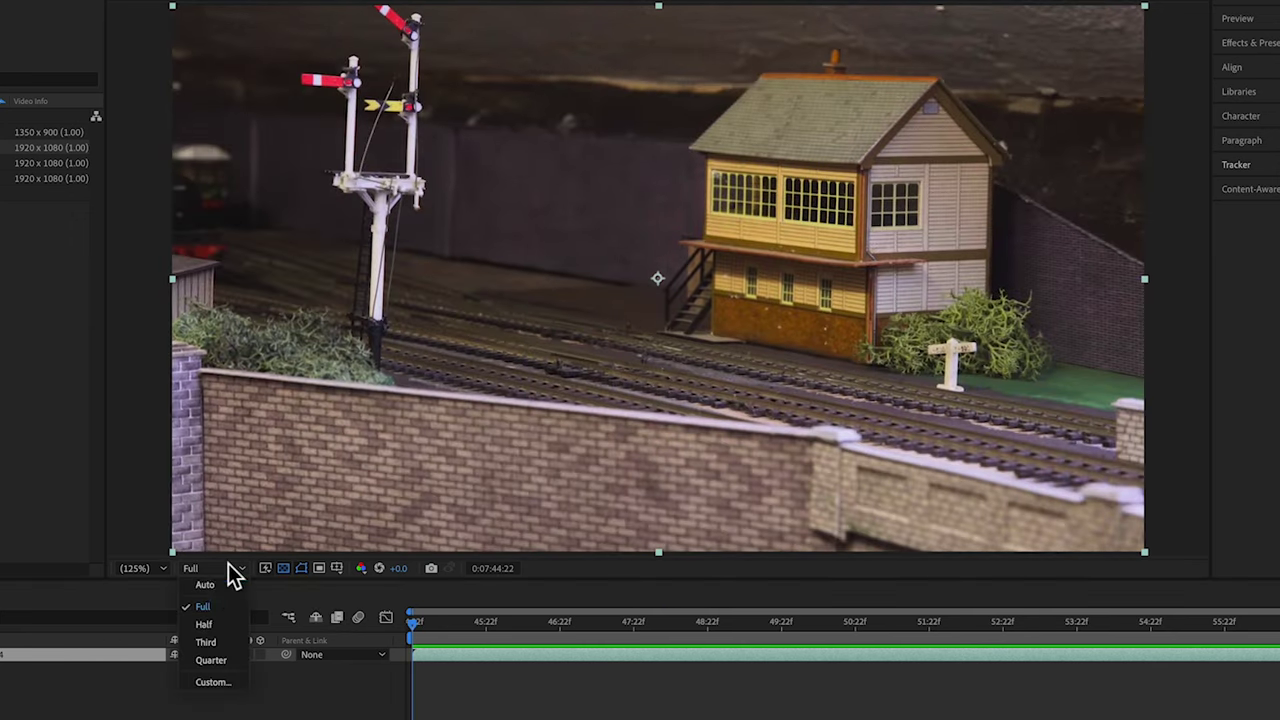
left_click(217, 626)
left_click(210, 570)
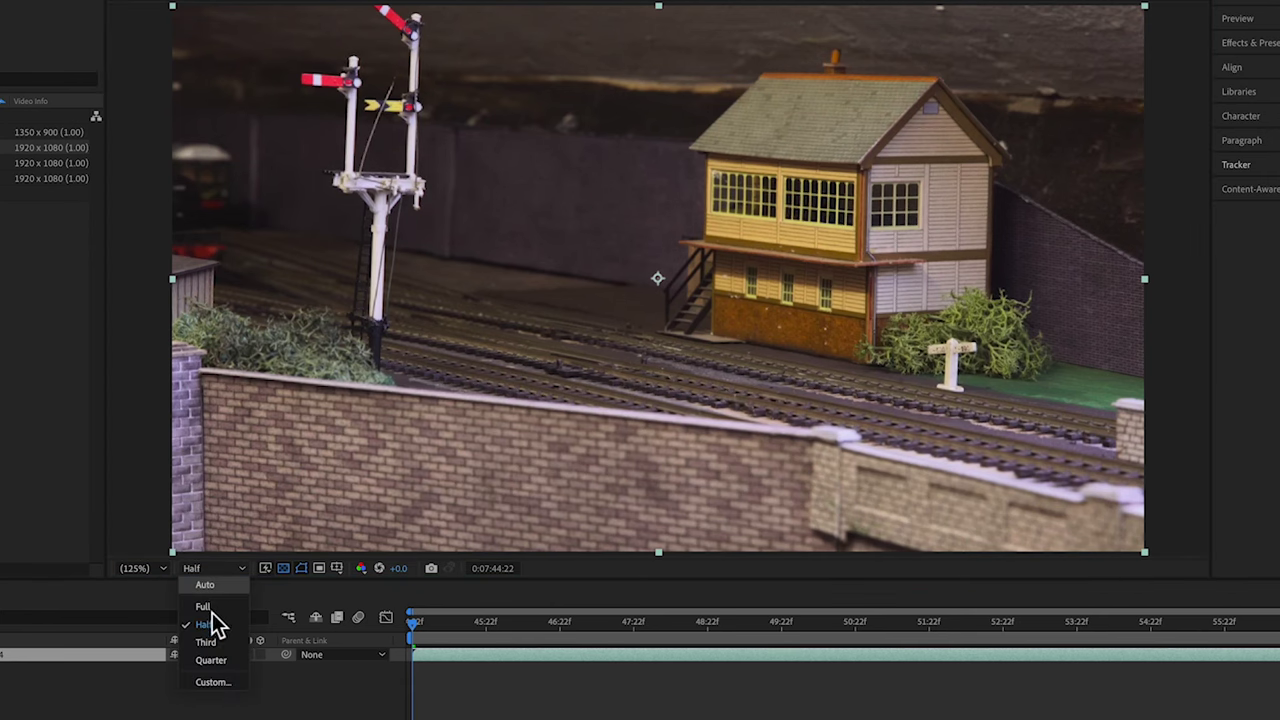
left_click(213, 648)
Play the clip at Third resolution, jump back to the start, and restore Full resolution
key("space")
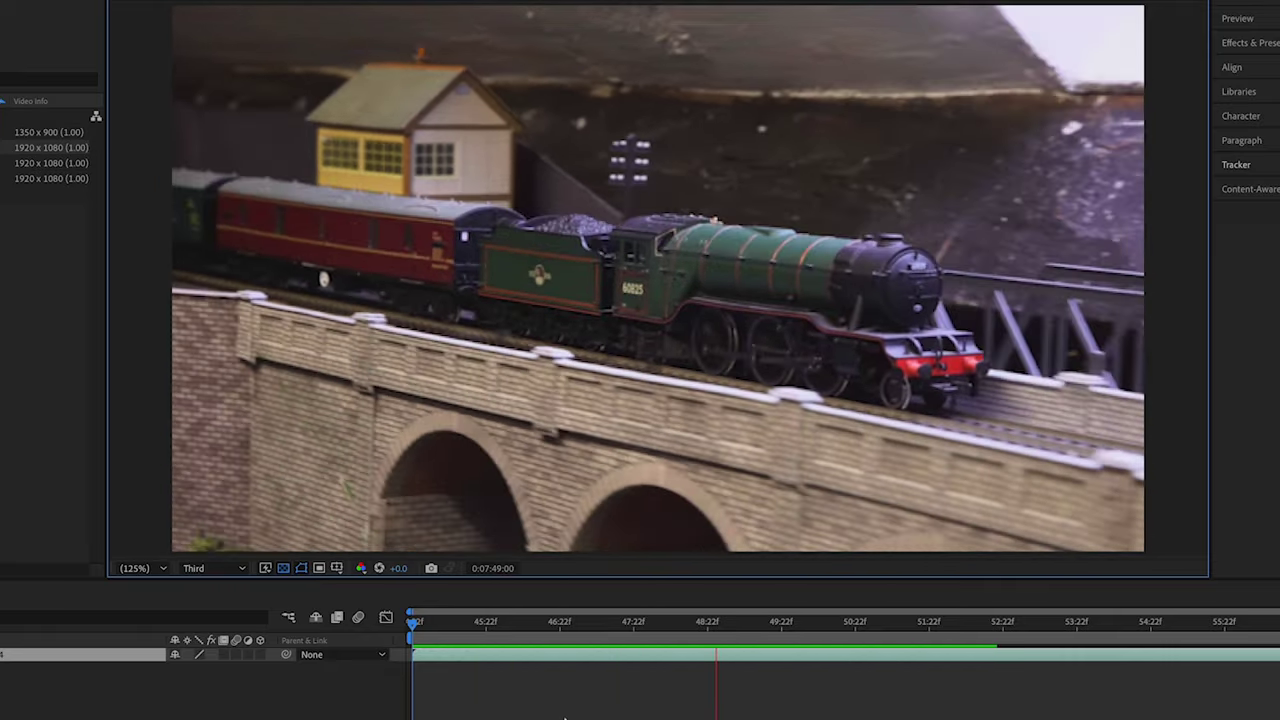
key("space")
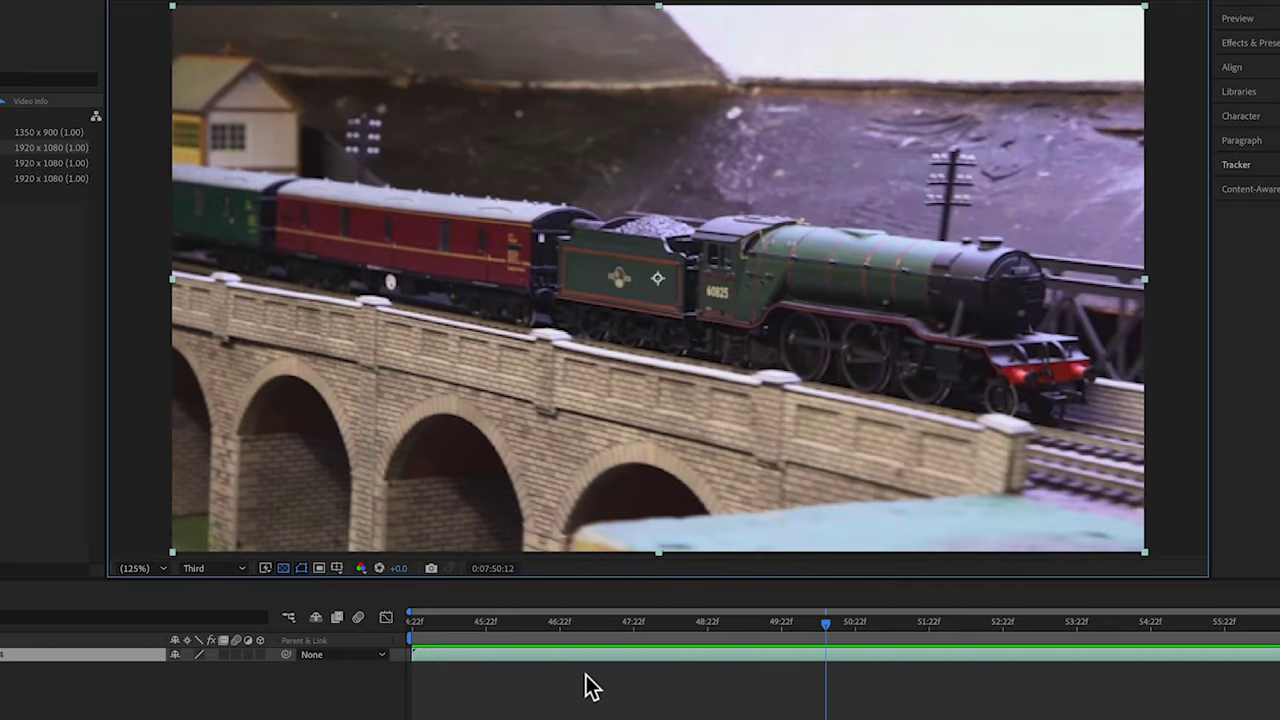
key("Home")
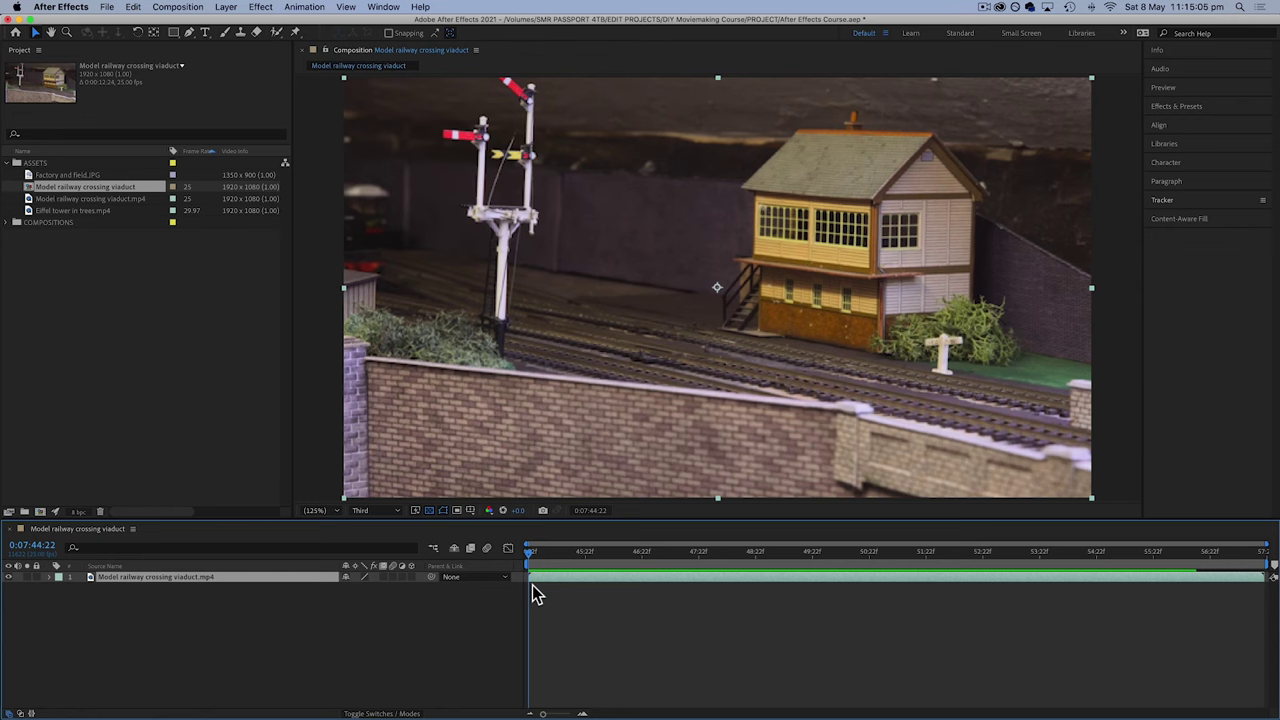
left_click(397, 512)
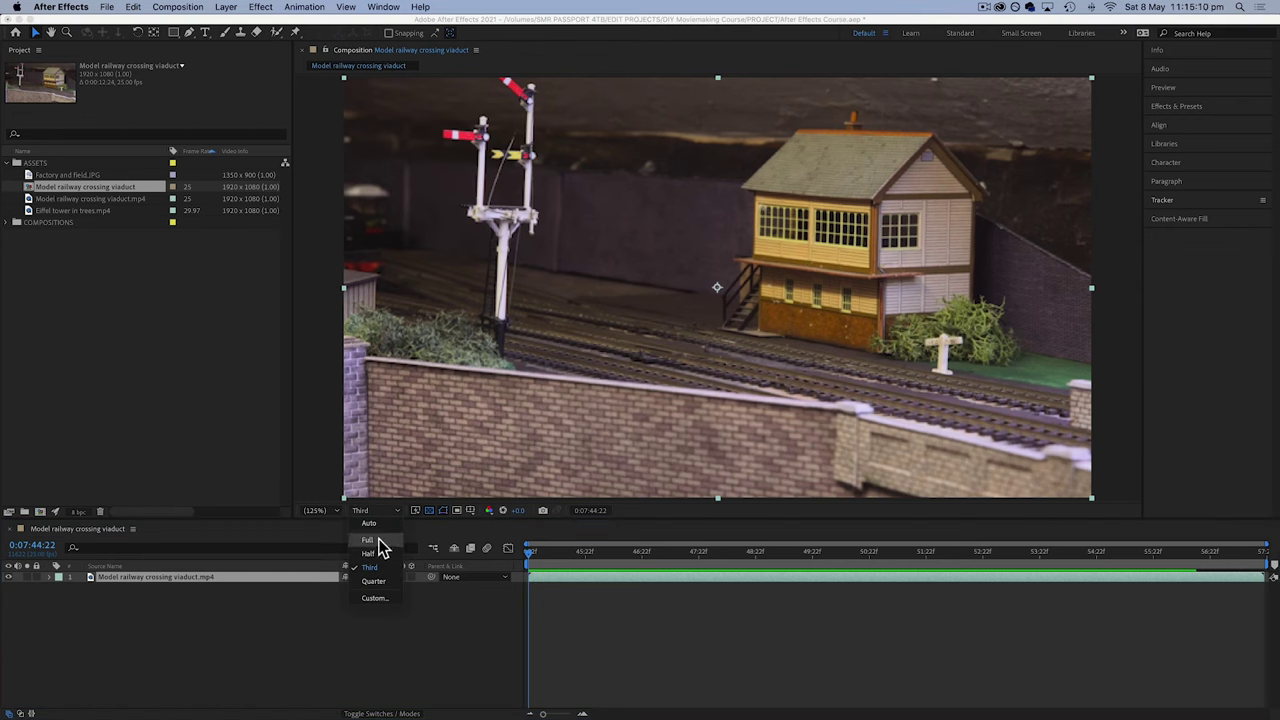
left_click(379, 541)
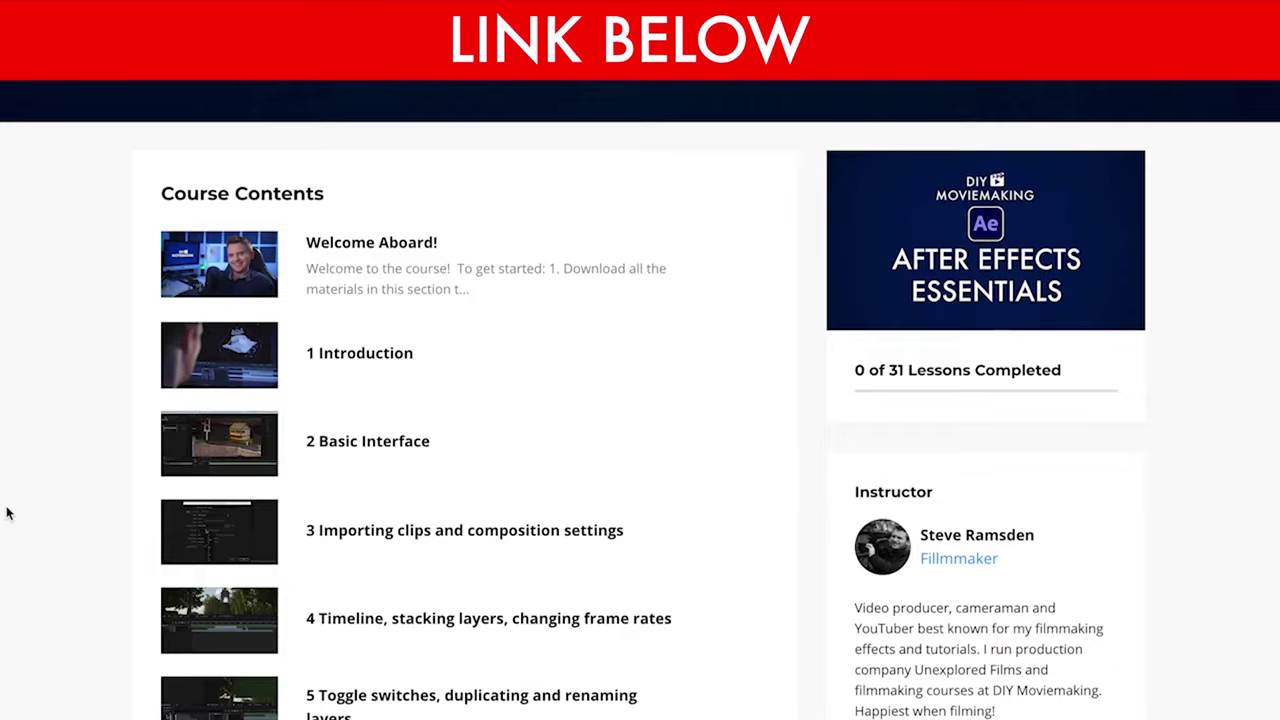
Scroll down the After Effects Essentials course page to its lesson list and preview clip
scroll(7, 513, "down", 3)
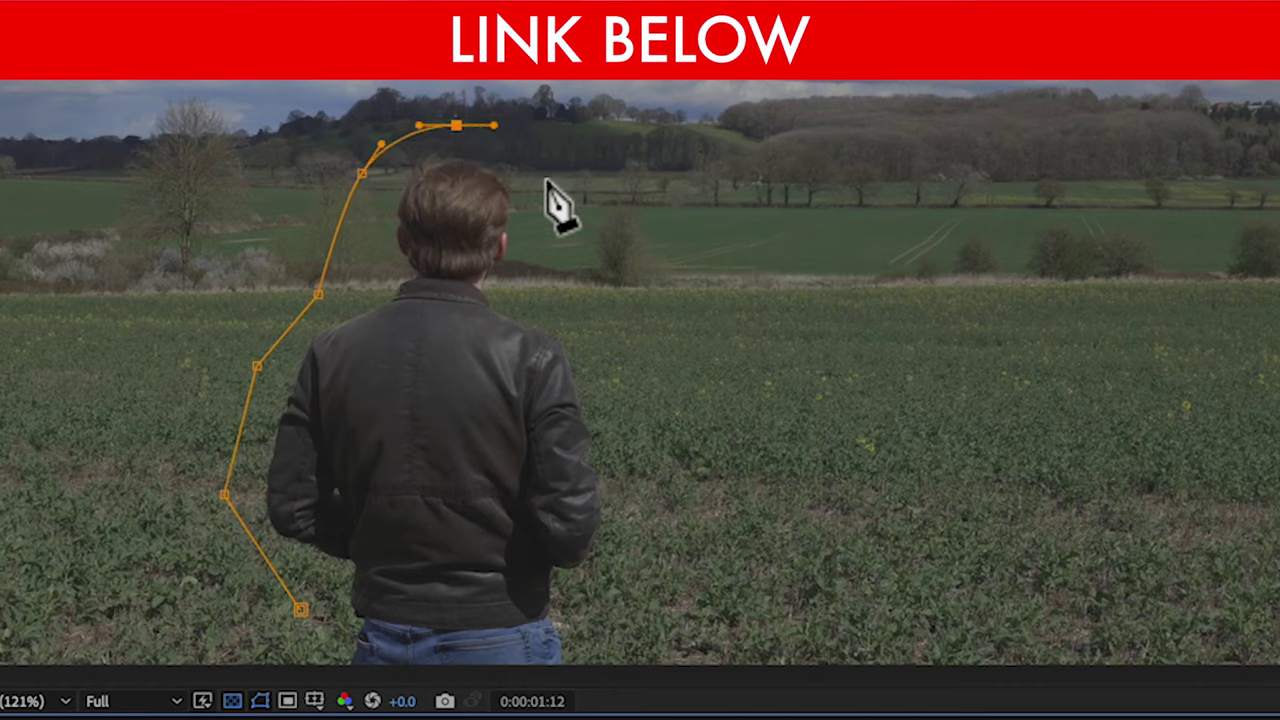
left_click_drag(546, 178, 567, 208)
left_click_drag(577, 281, 590, 325)
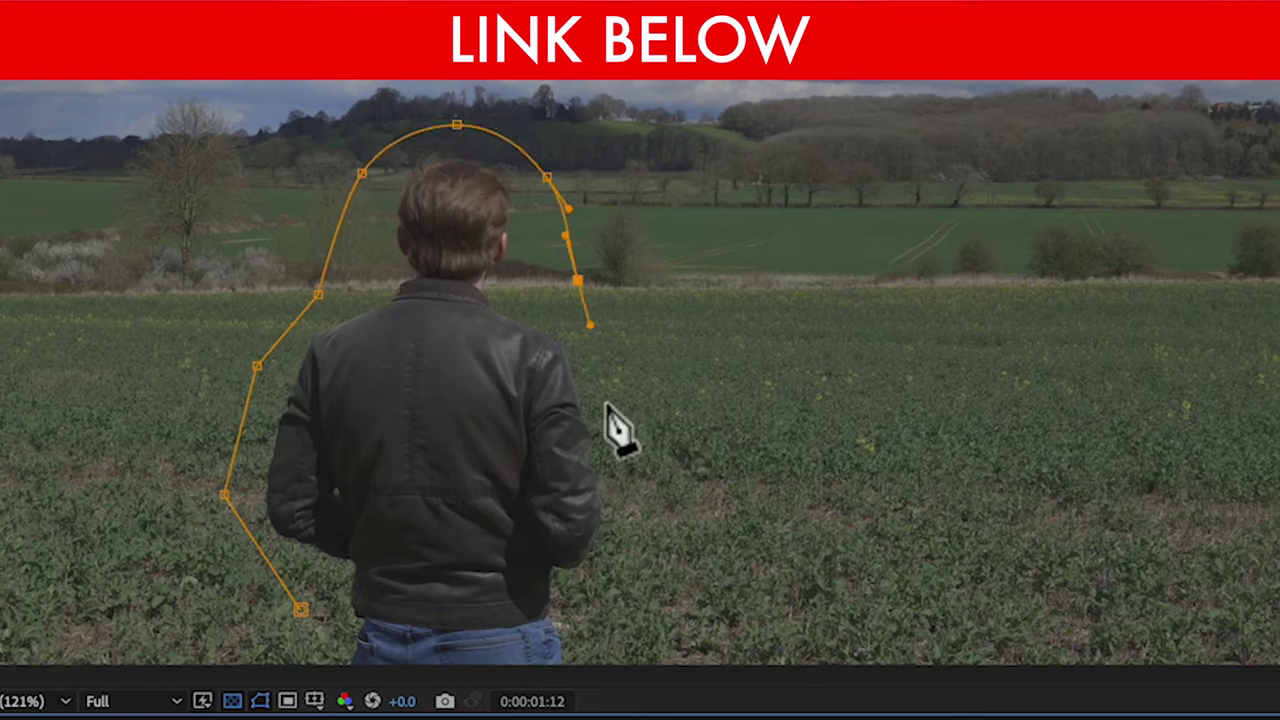